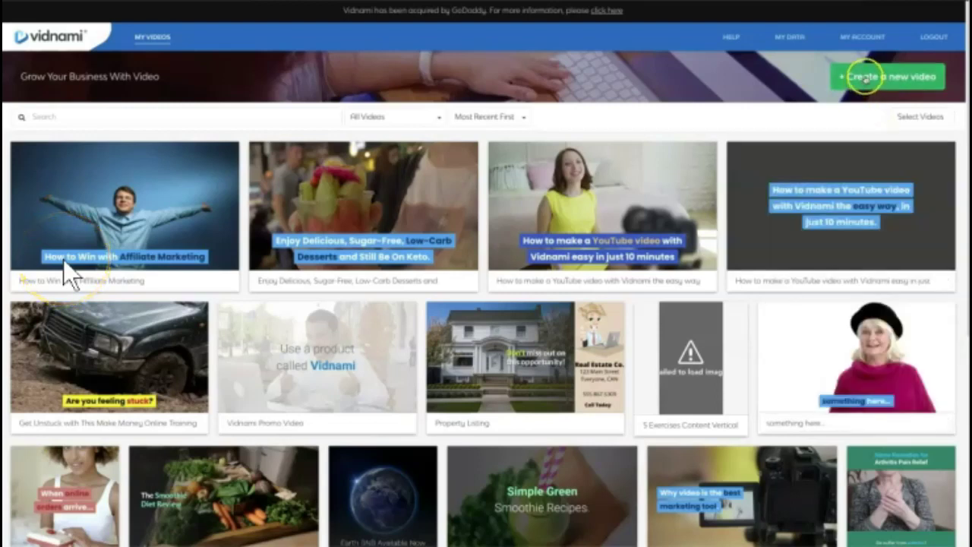
- Start a new Vidnami video from the Cool Blue template to reach its empty script editor
{"action": "left_click", "coordinate": [866, 77]}
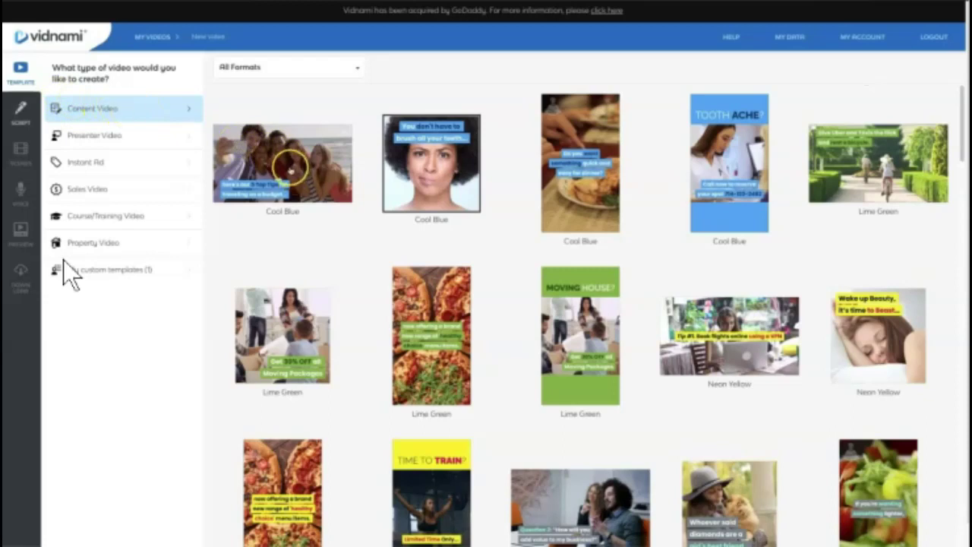
{"action": "left_click", "coordinate": [290, 165]}
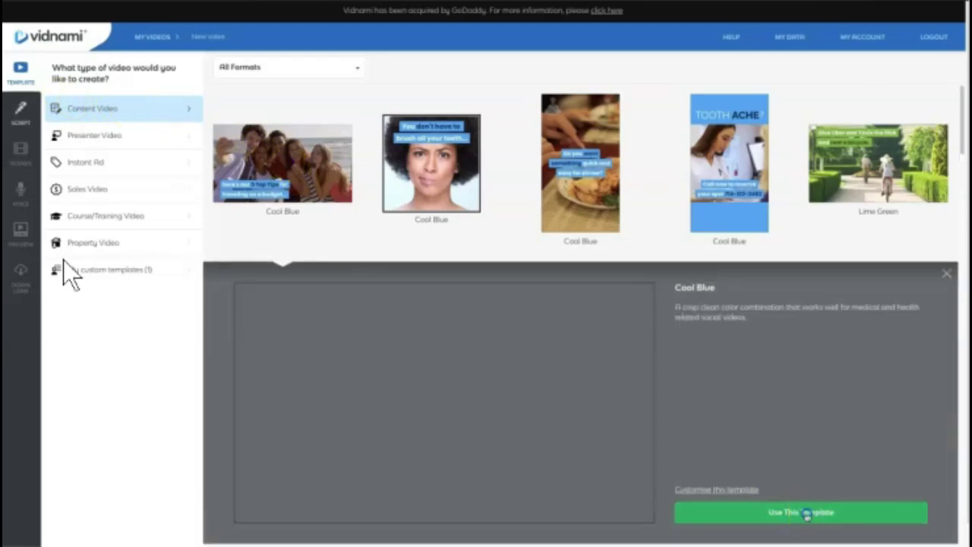
{"action": "left_click", "coordinate": [806, 513]}
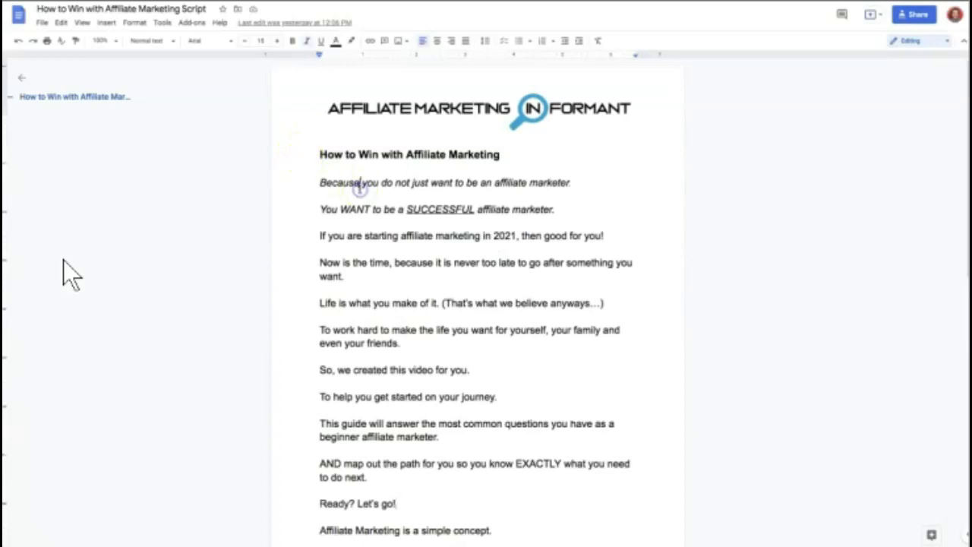
- Copy the whole affiliate marketing script from Google Docs and paste it into Vidnami's script box
{"action": "key", "text": "ctrl+a"}
{"action": "key", "text": "ctrl+c"}
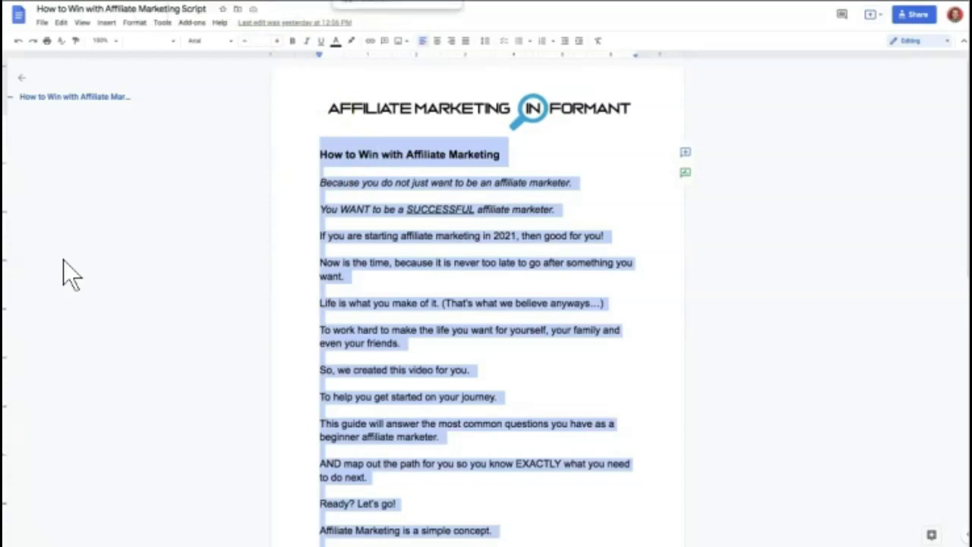
{"action": "key", "text": "alt+Tab"}
{"action": "left_click", "coordinate": [372, 245]}
{"action": "key", "text": "ctrl+v"}
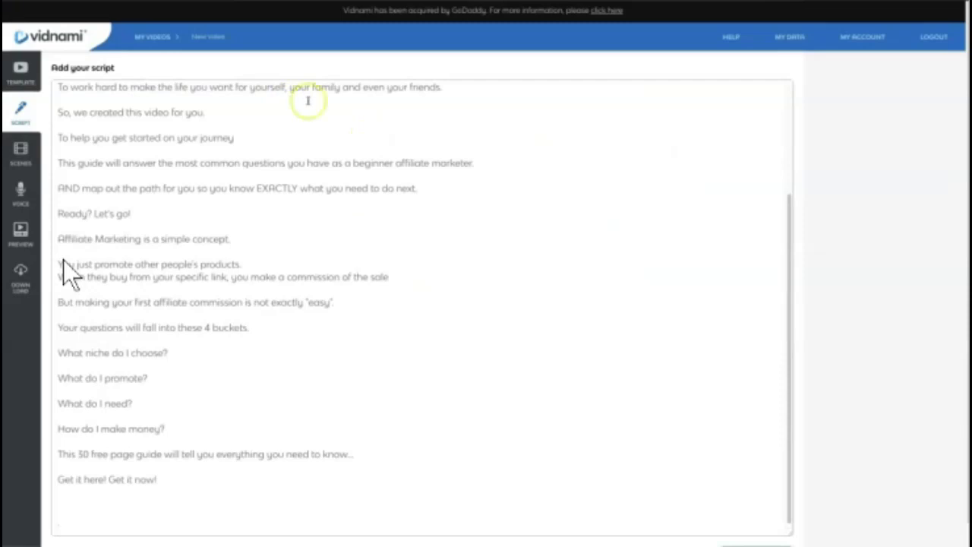
- Turn the script into scenes and replace scene 1's clip with the office footage of two colleagues at a laptop
{"action": "left_click", "coordinate": [20, 152]}
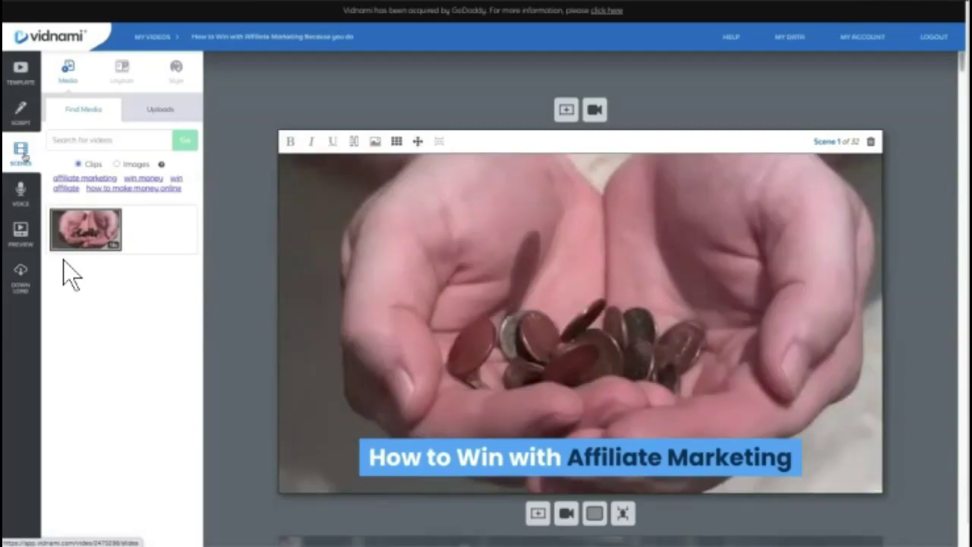
{"action": "left_click", "coordinate": [80, 181]}
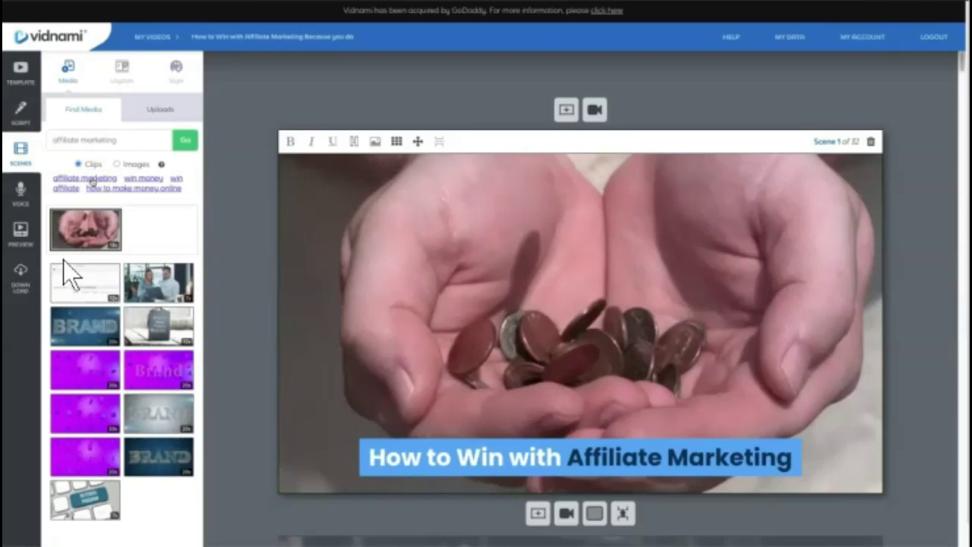
{"action": "left_click", "coordinate": [158, 281]}
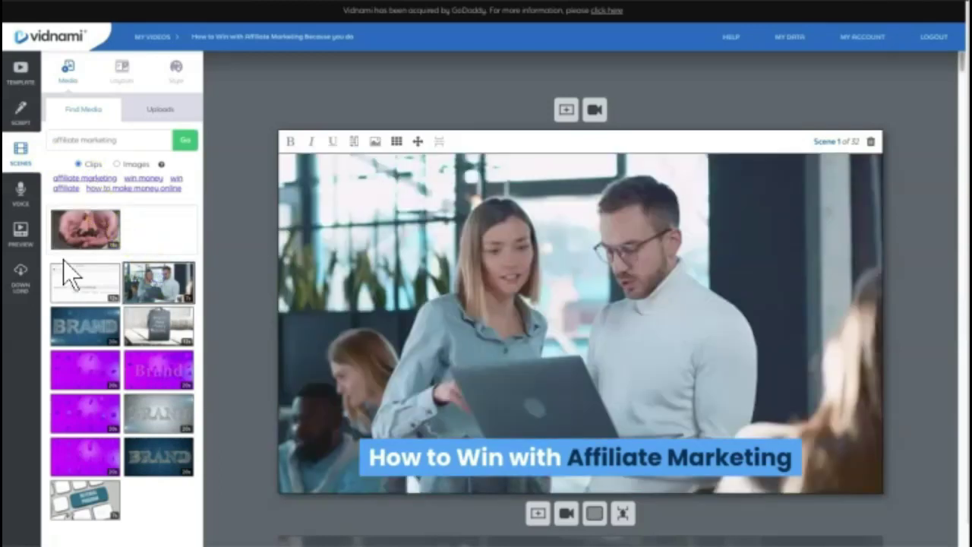
{"action": "left_click", "coordinate": [388, 297]}
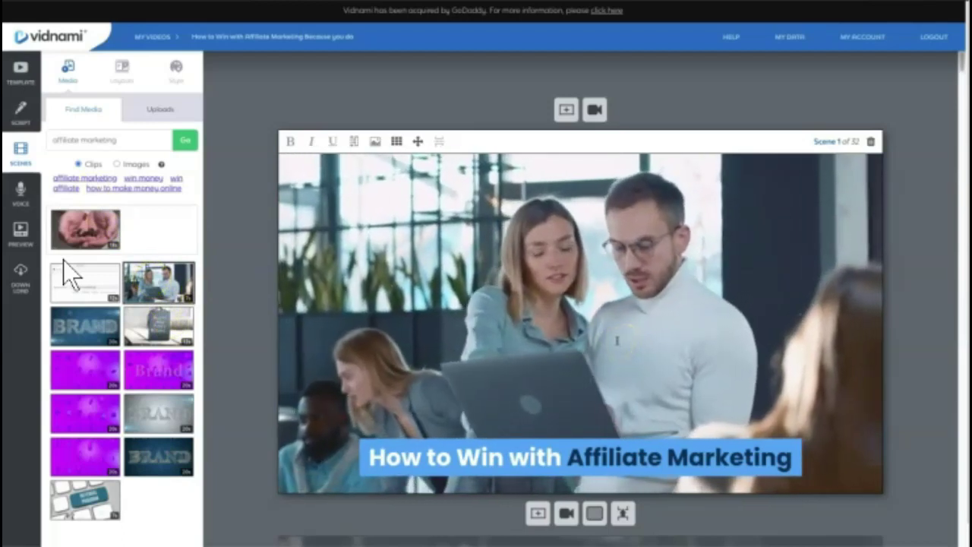
{"action": "scroll", "coordinate": [617, 341], "scroll_direction": "down", "scroll_amount": 3}
{"action": "left_click", "coordinate": [582, 338]}
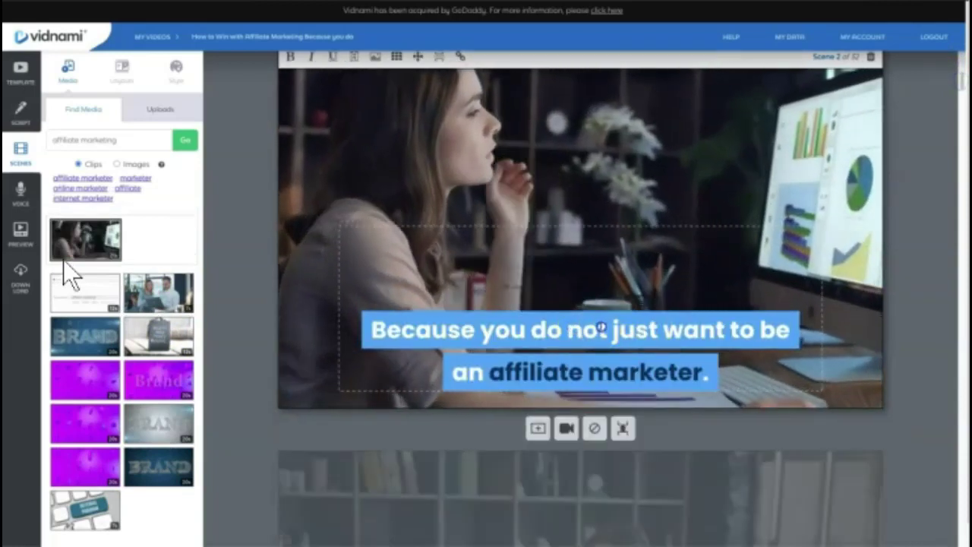
- Restore scene 2's caption word to 'not' and toggle Hide text off and on again
{"action": "type", "text": "e"}
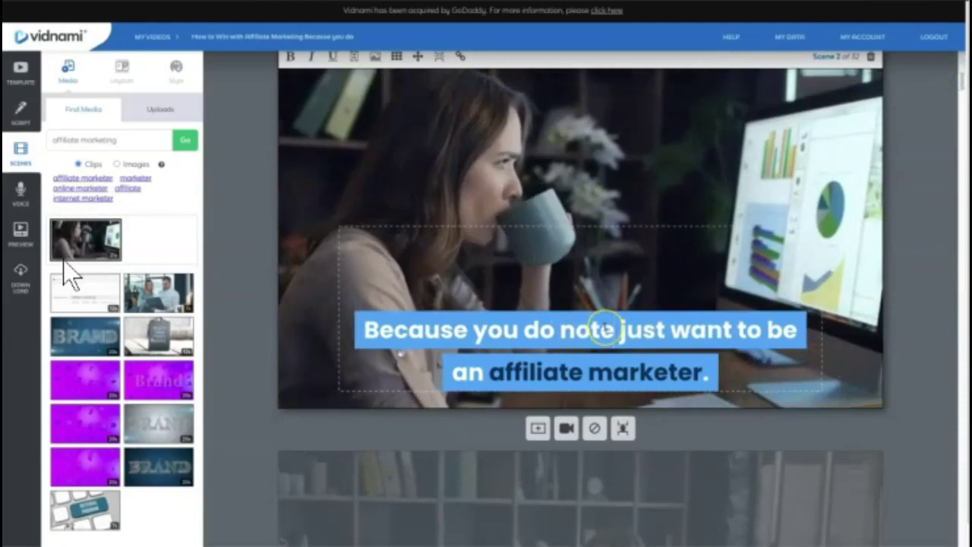
{"action": "key", "text": "BackSpace"}
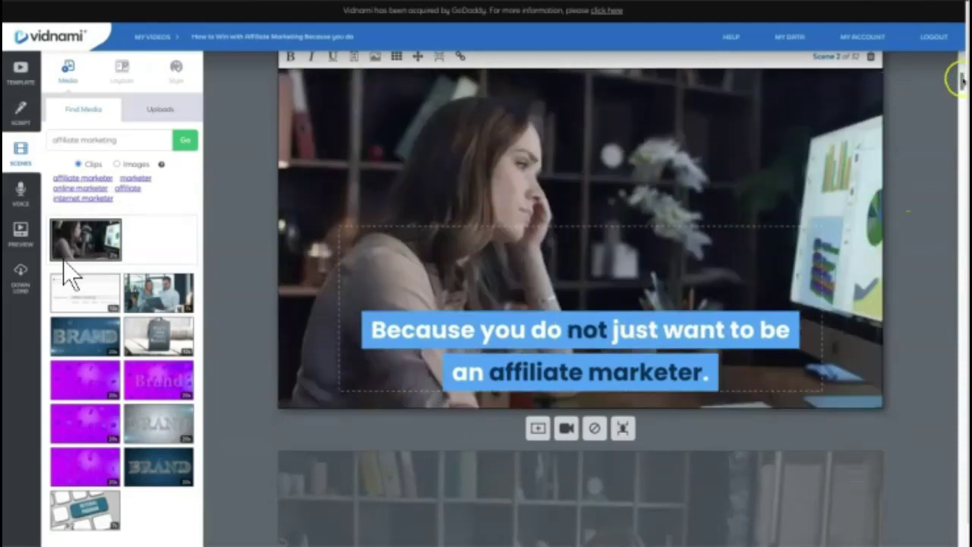
{"action": "scroll", "coordinate": [955, 83], "scroll_direction": "up", "scroll_amount": 1}
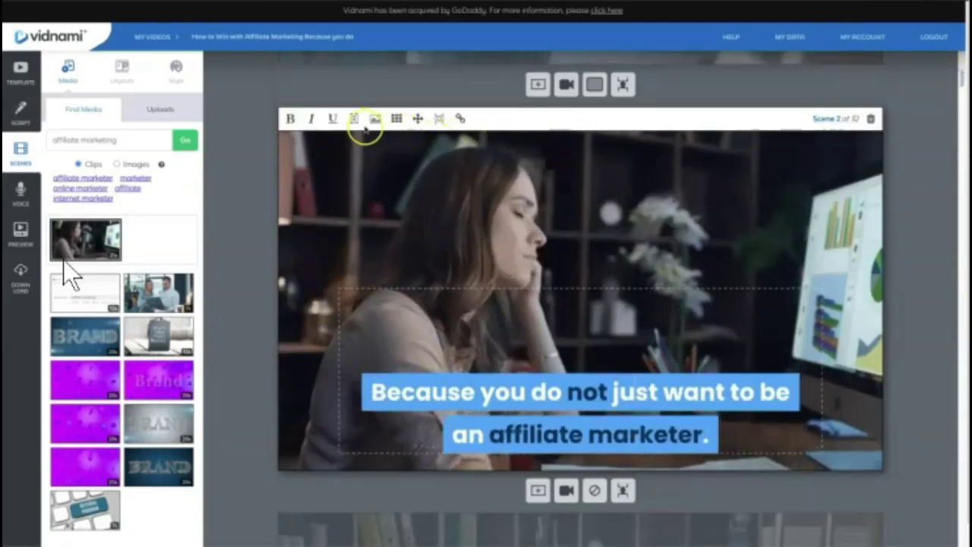
{"action": "left_click", "coordinate": [353, 118]}
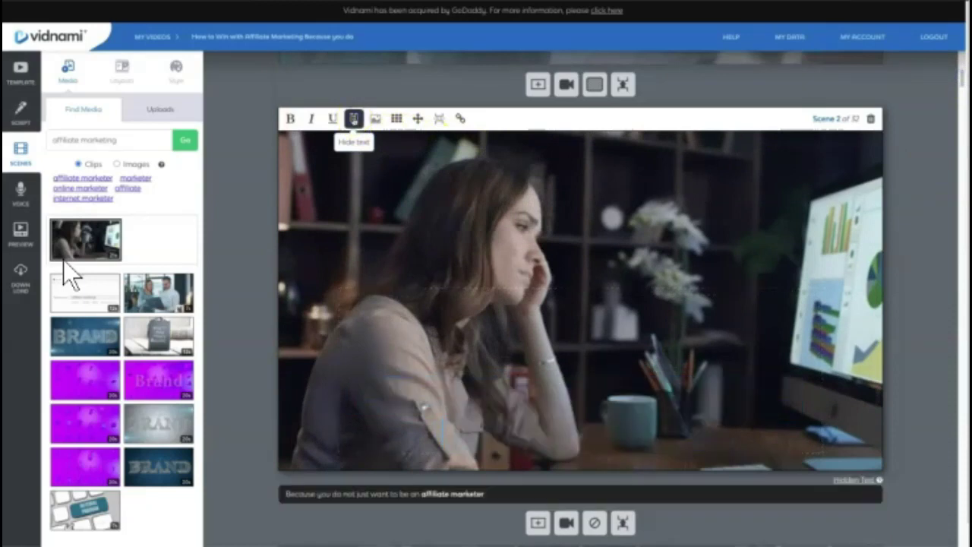
{"action": "left_click", "coordinate": [353, 118]}
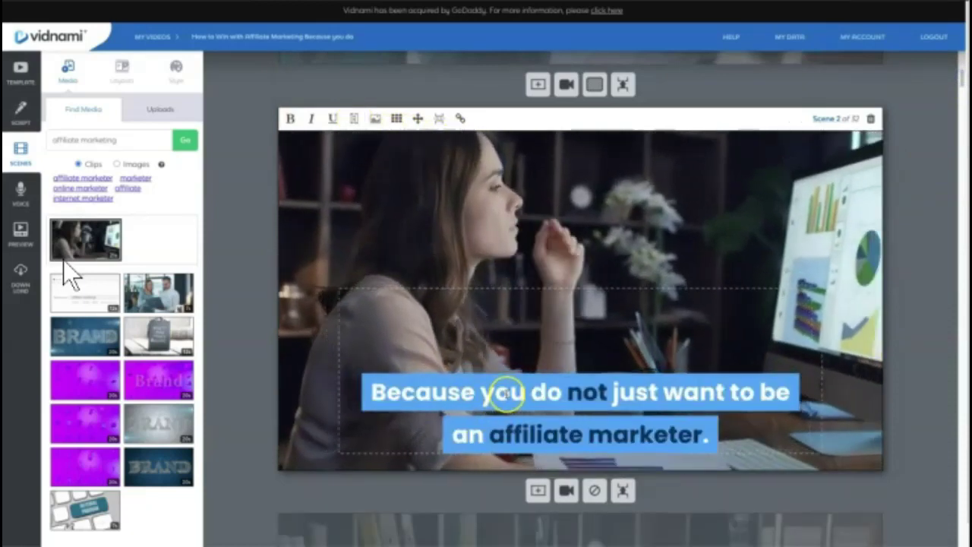
- Position scene 2's caption at the clip's top right and adjust the background zoom
{"action": "left_click", "coordinate": [396, 119]}
{"action": "left_click", "coordinate": [427, 138]}
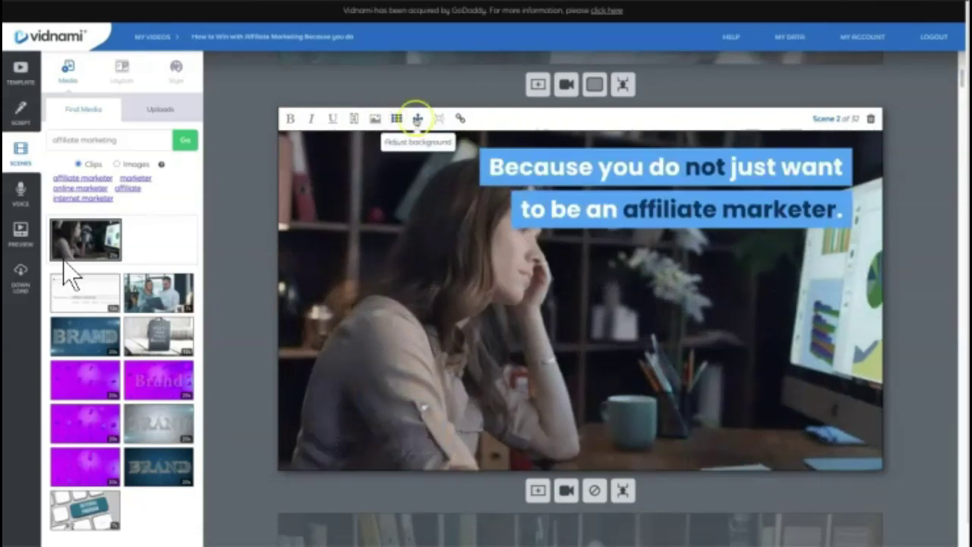
{"action": "left_click", "coordinate": [417, 119]}
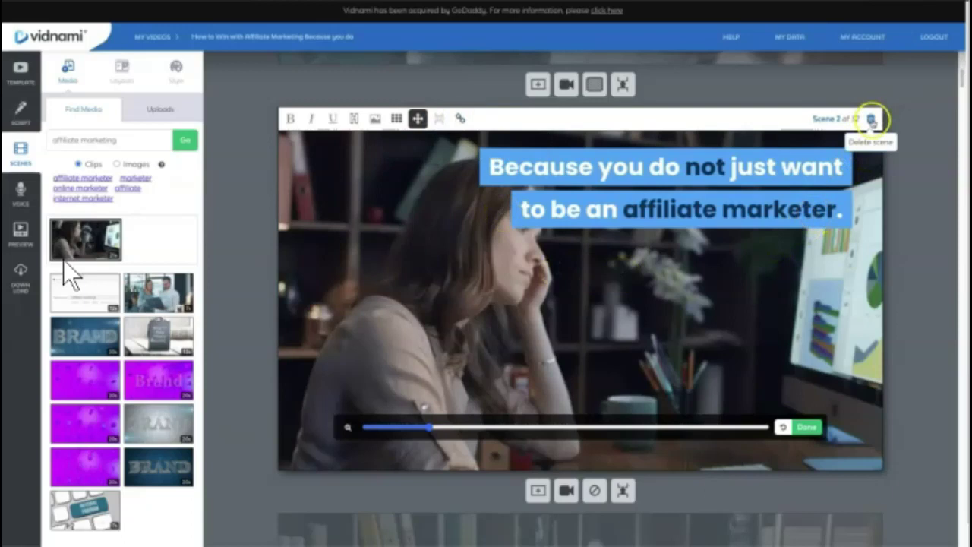
{"action": "left_click", "coordinate": [17, 196]}
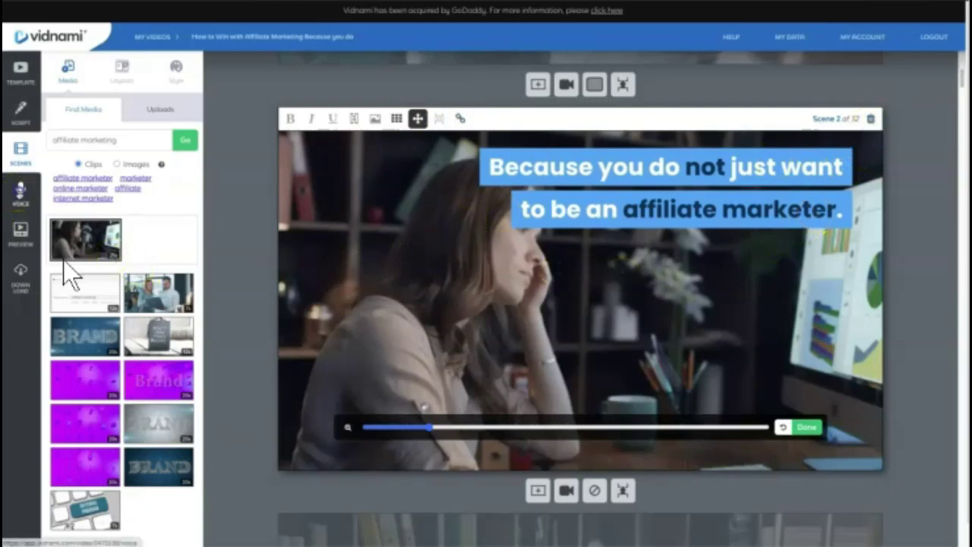
- Use the automated Auto-voice with Kate and build a preview of the video
{"action": "left_click", "coordinate": [89, 135]}
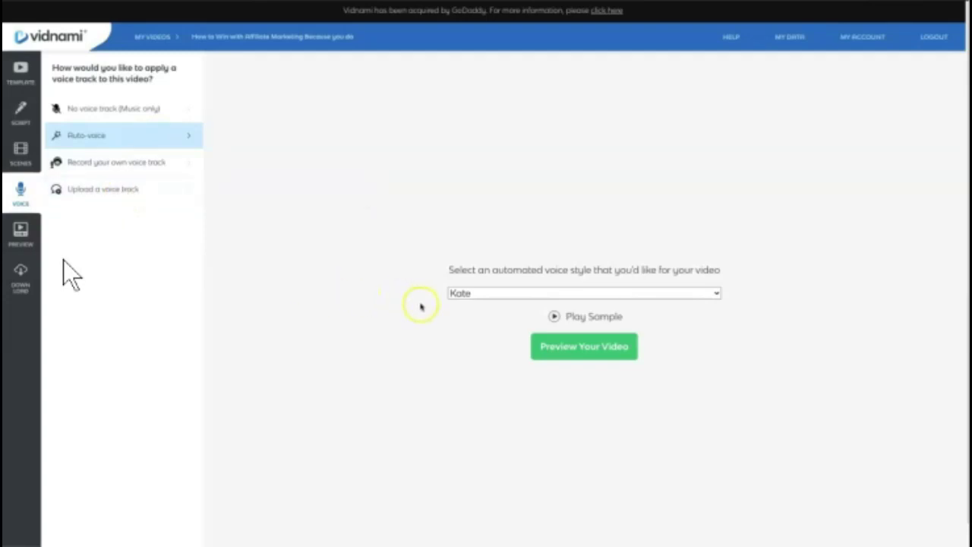
{"action": "left_click", "coordinate": [21, 234]}
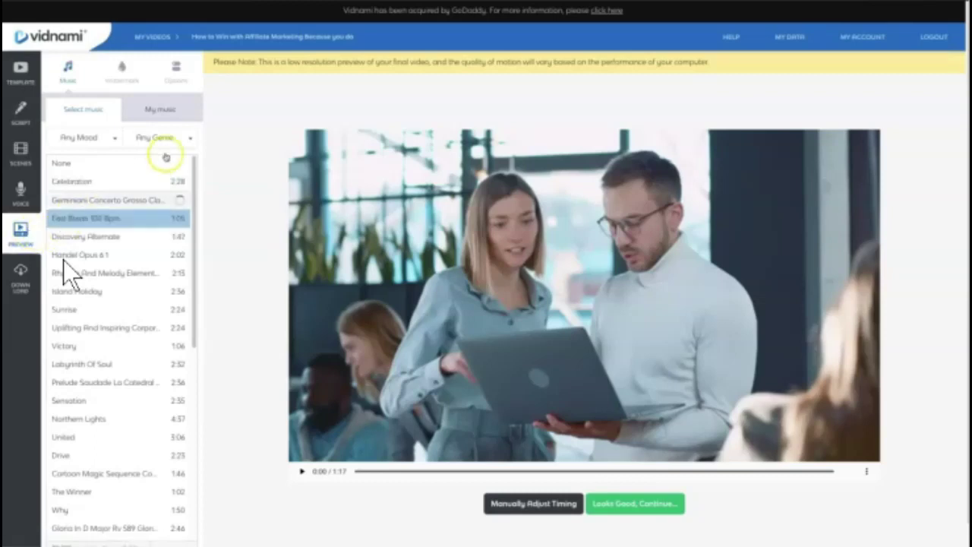
- Use Fast Break 100 Bpm music at 10% volume, speed the voice to 104%, then approve the preview
{"action": "left_click", "coordinate": [179, 218]}
{"action": "left_click", "coordinate": [154, 111]}
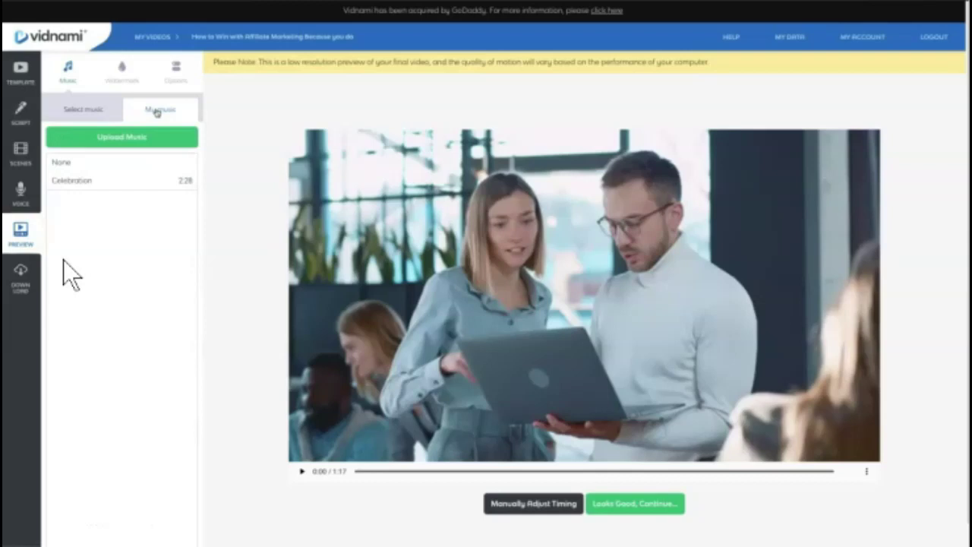
{"action": "left_click", "coordinate": [175, 70]}
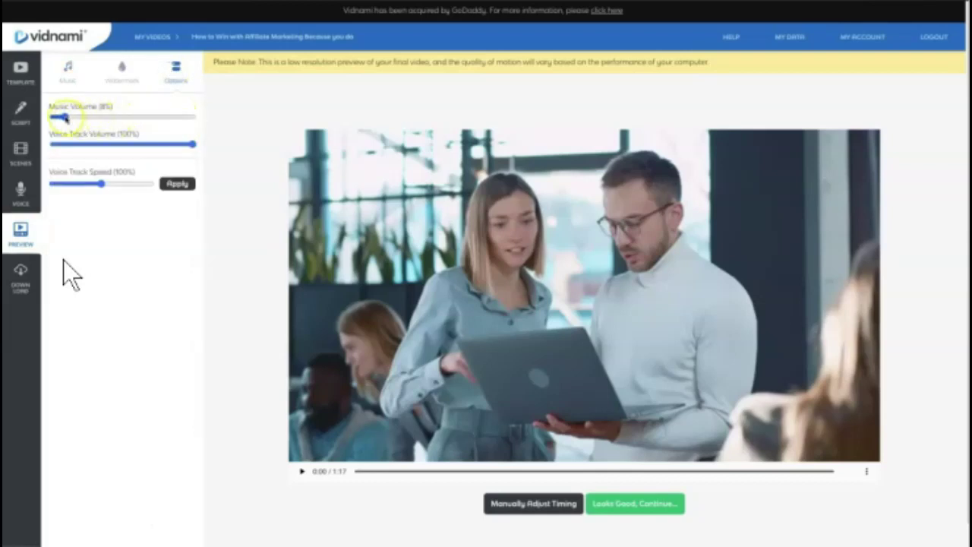
{"action": "left_click_drag", "start_coordinate": [66, 117], "coordinate": [67, 117]}
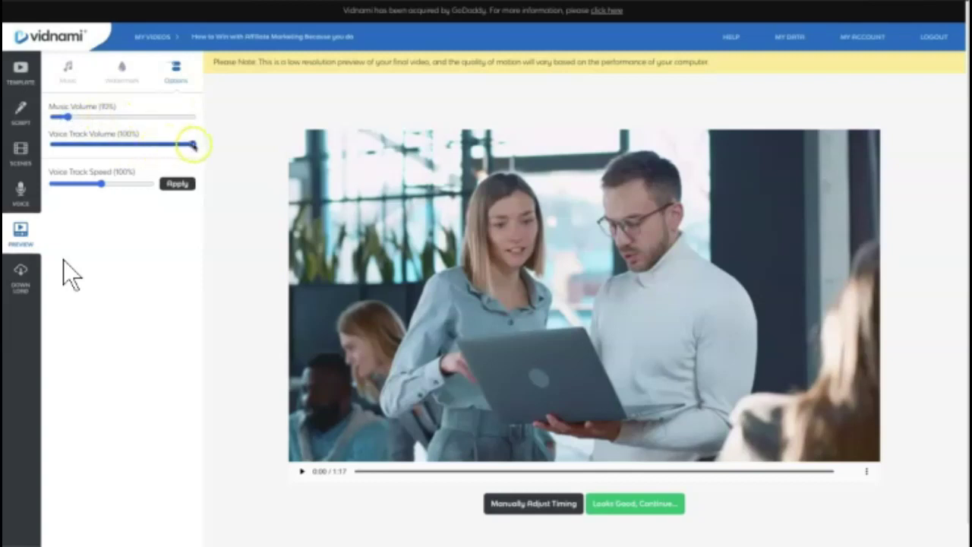
{"action": "left_click_drag", "start_coordinate": [102, 184], "coordinate": [106, 183]}
{"action": "left_click", "coordinate": [172, 183]}
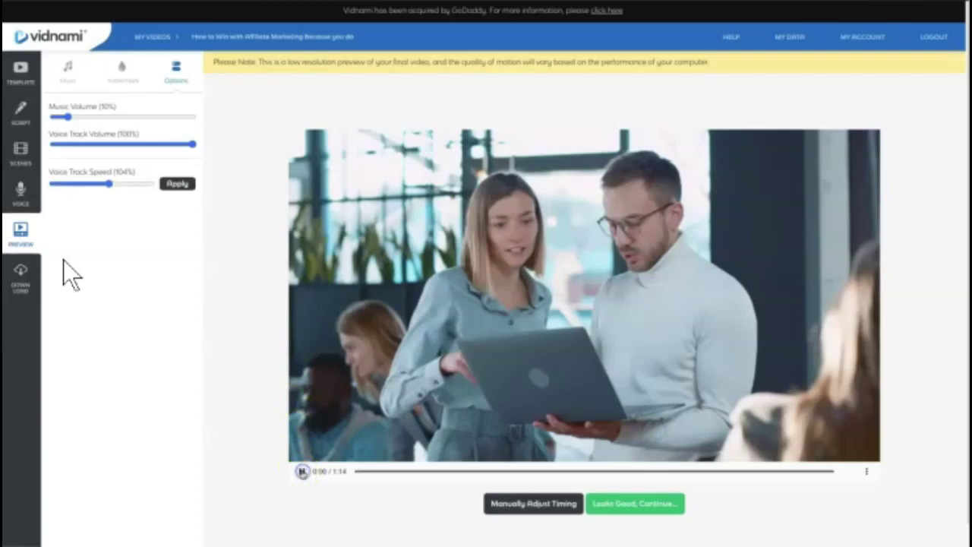
{"action": "left_click", "coordinate": [302, 472]}
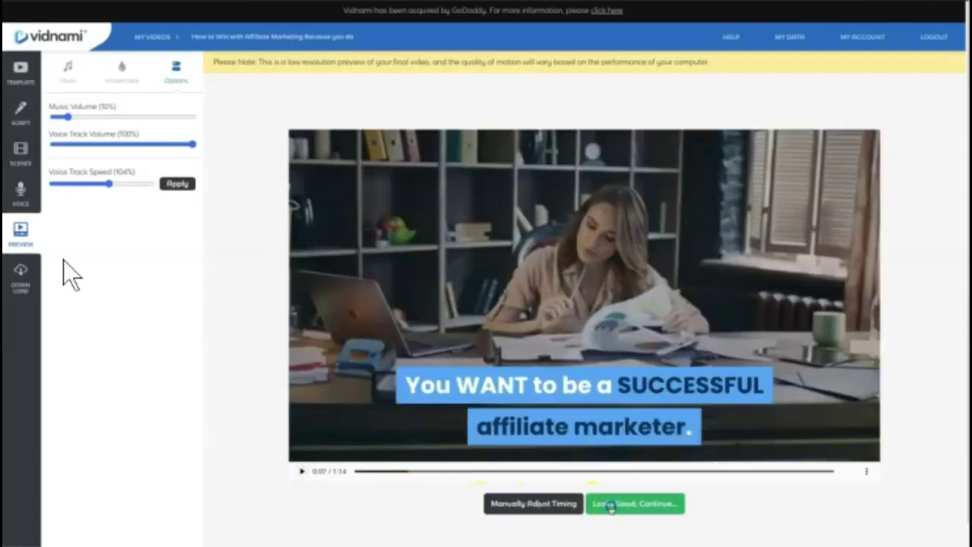
{"action": "left_click", "coordinate": [611, 505]}
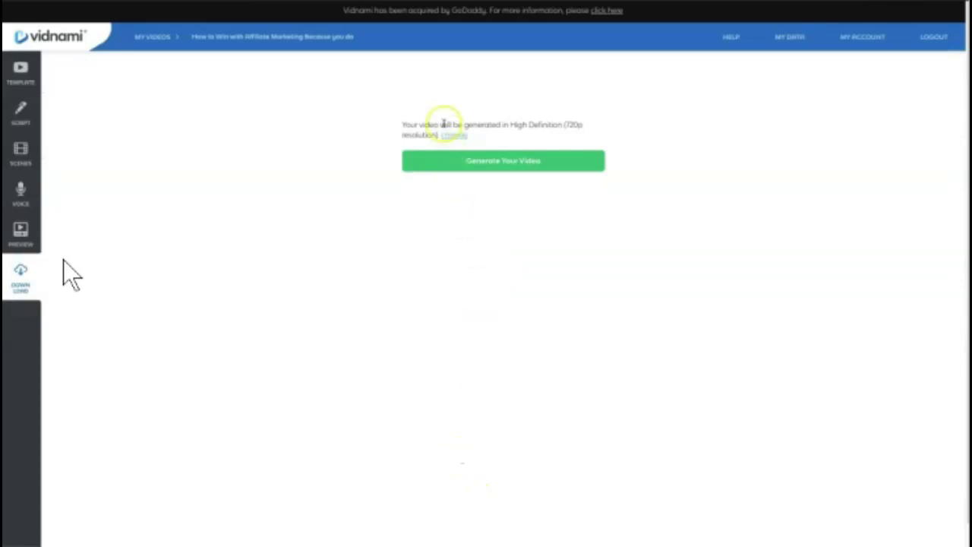
- Generate the final video in Full HD 1080p and download it as an MP4
{"action": "left_click", "coordinate": [454, 134]}
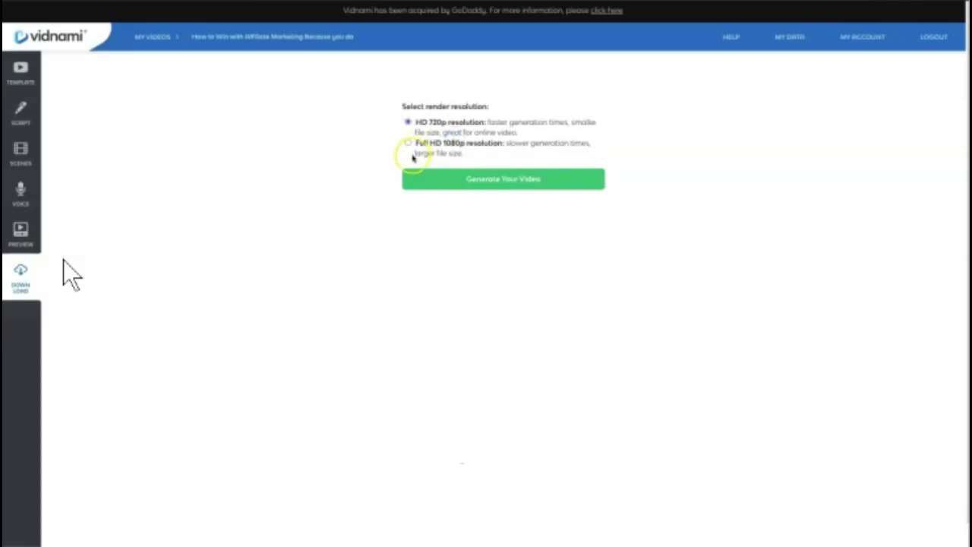
{"action": "left_click", "coordinate": [409, 143]}
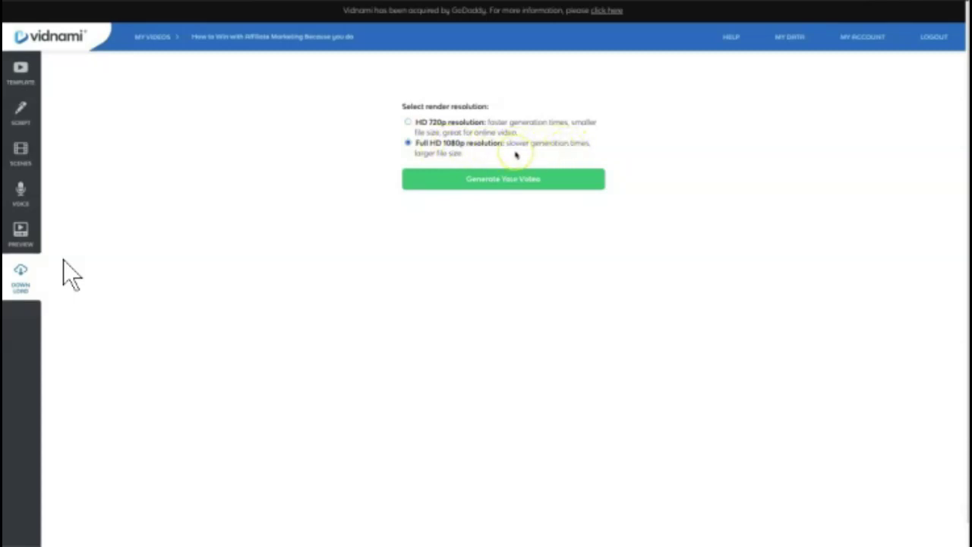
{"action": "left_click", "coordinate": [522, 180]}
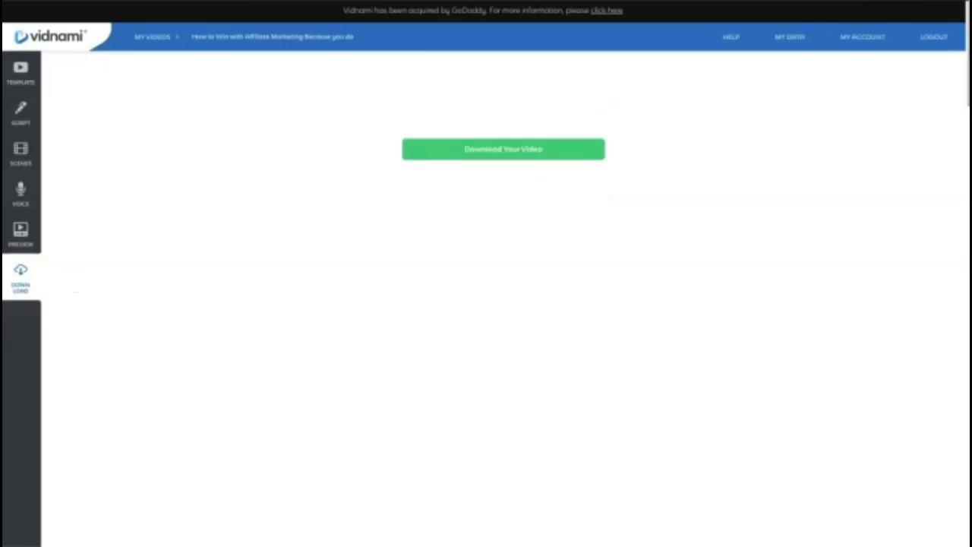
{"action": "left_click", "coordinate": [495, 151]}
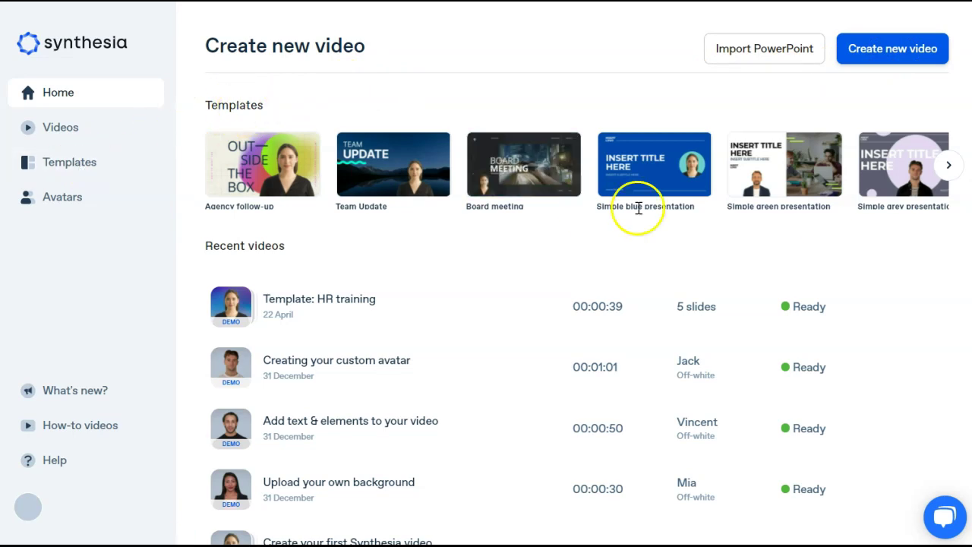
- Preview the Simple blue presentation template and create a new video from it
{"action": "mouse_move", "coordinate": [652, 178]}
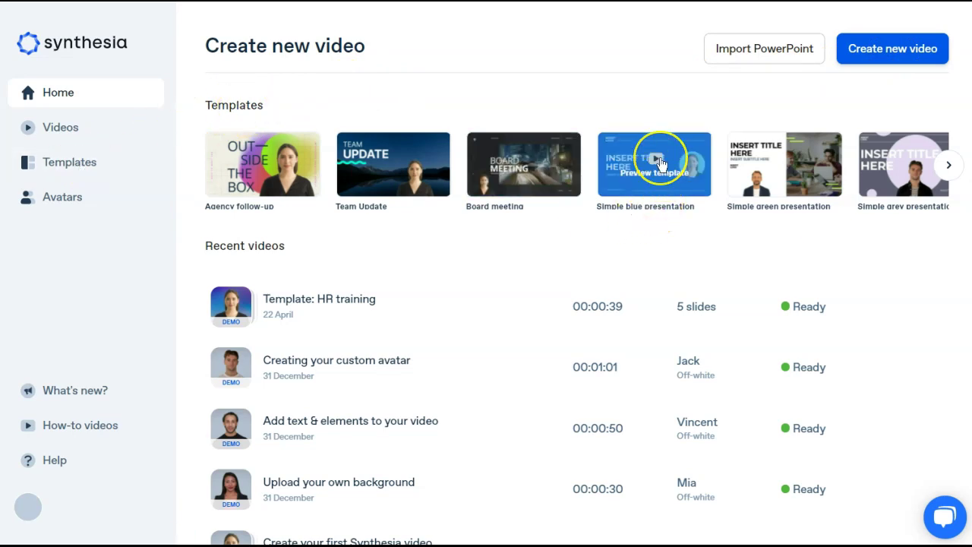
{"action": "left_click", "coordinate": [660, 157]}
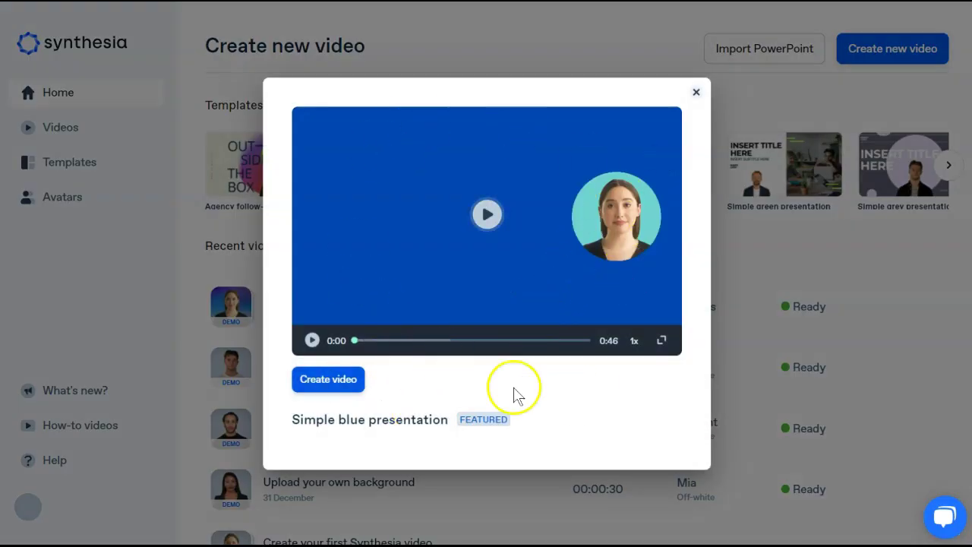
{"action": "left_click", "coordinate": [336, 387]}
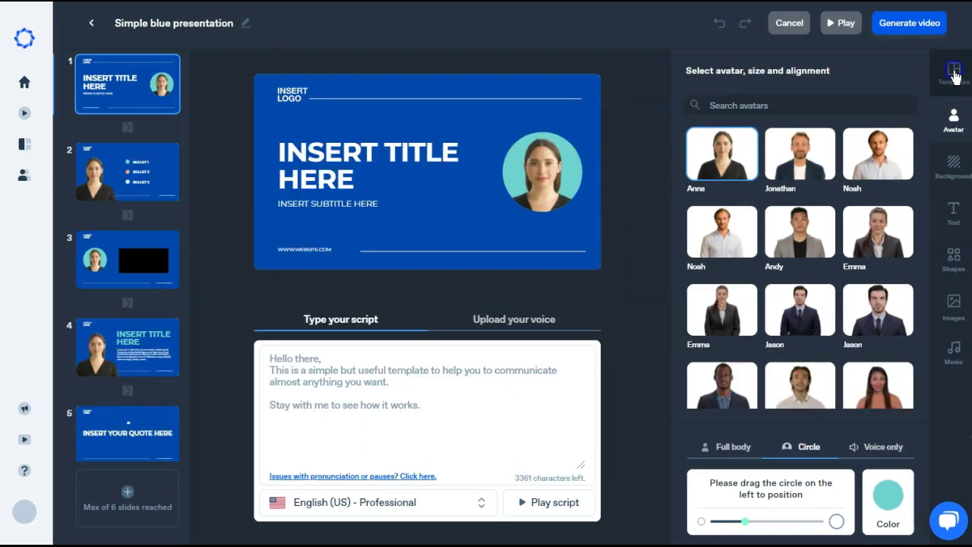
- Show the template's slides and drag the bullet-point slide from second place to the end
{"action": "left_click", "coordinate": [954, 72]}
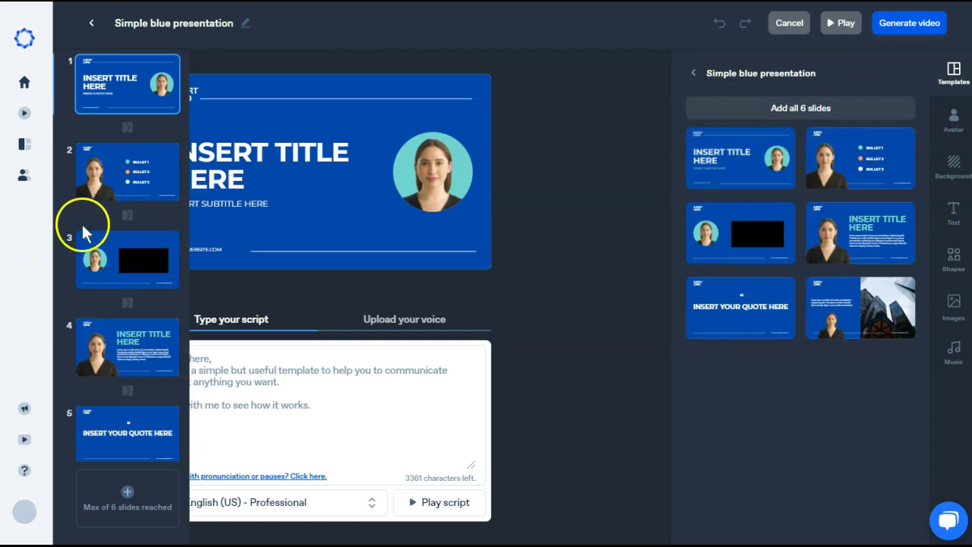
{"action": "mouse_move", "coordinate": [64, 172]}
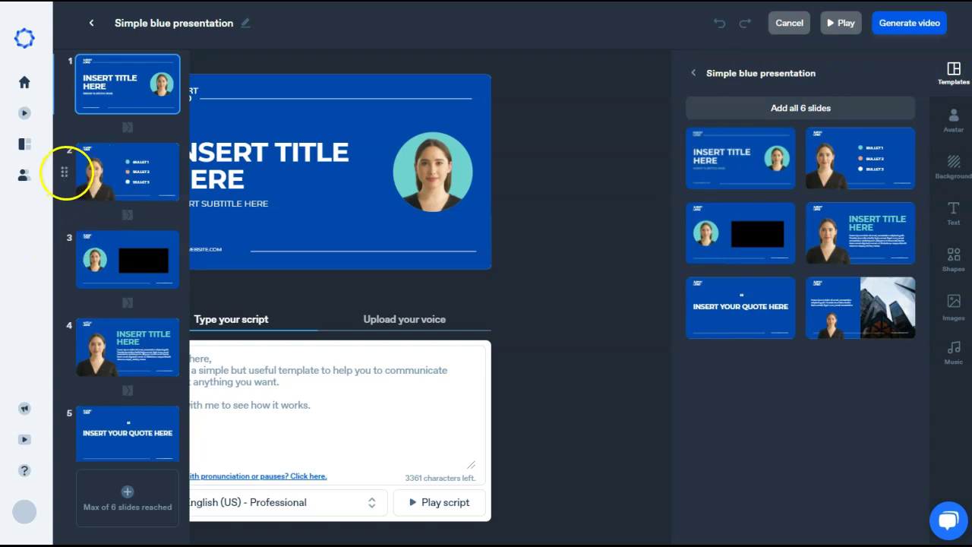
{"action": "left_click_drag", "start_coordinate": [64, 172], "coordinate": [47, 408]}
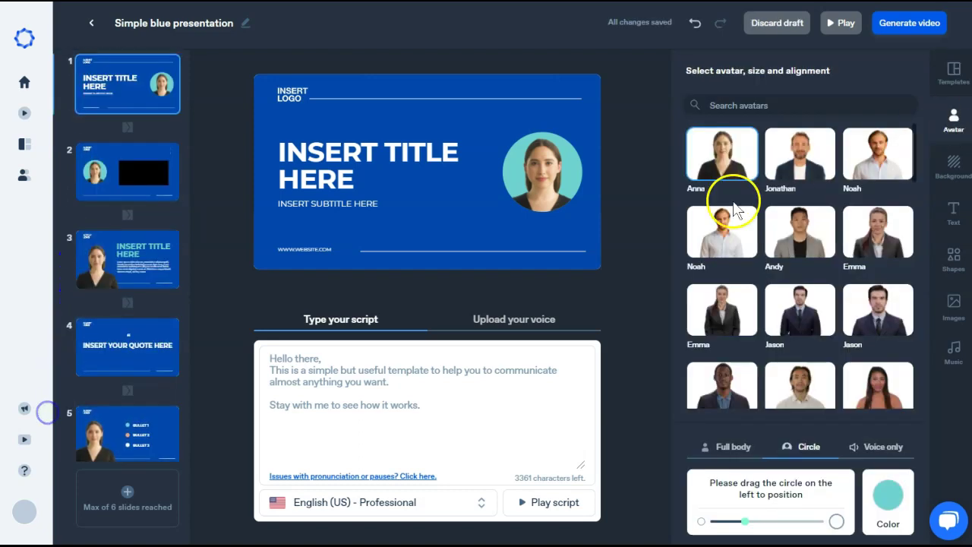
{"action": "left_click", "coordinate": [368, 190]}
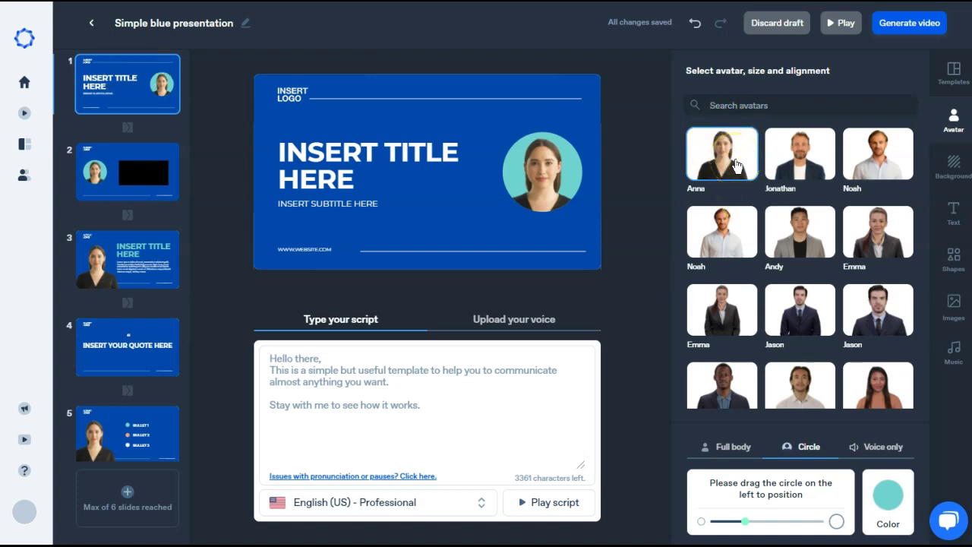
- Try Jonathan, then a woman avatar, as slide 1's presenter, previewing the script each time
{"action": "left_click", "coordinate": [820, 159]}
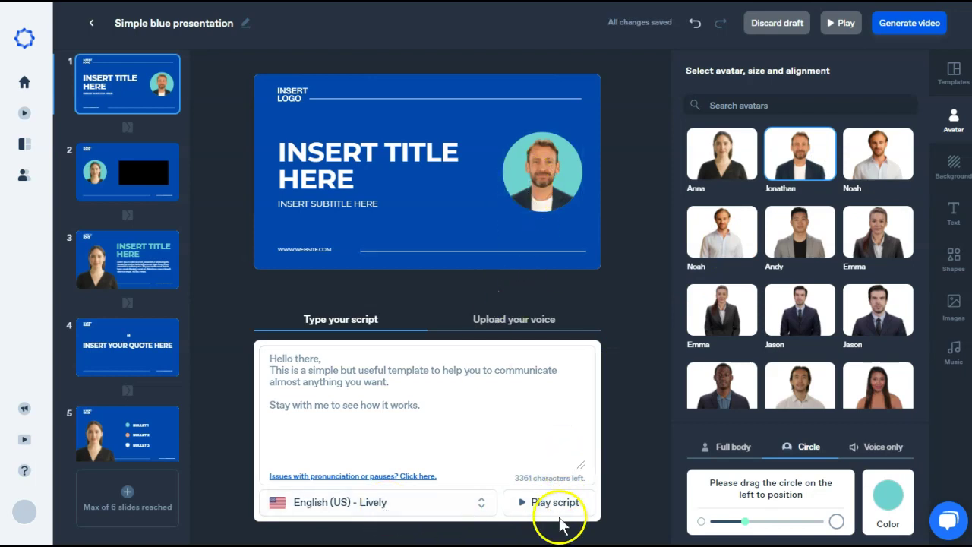
{"action": "left_click", "coordinate": [560, 505]}
{"action": "left_click", "coordinate": [728, 172]}
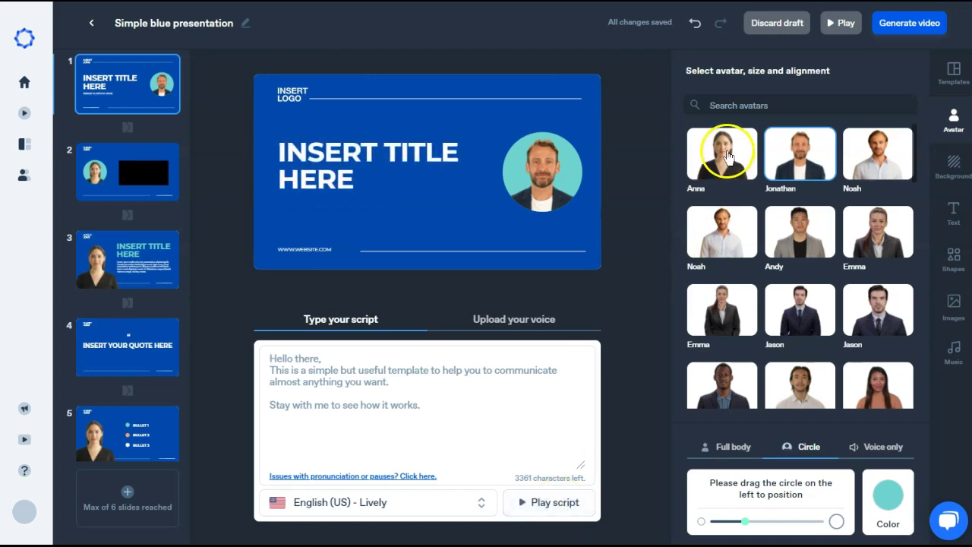
{"action": "left_click", "coordinate": [866, 389]}
{"action": "left_click", "coordinate": [558, 504]}
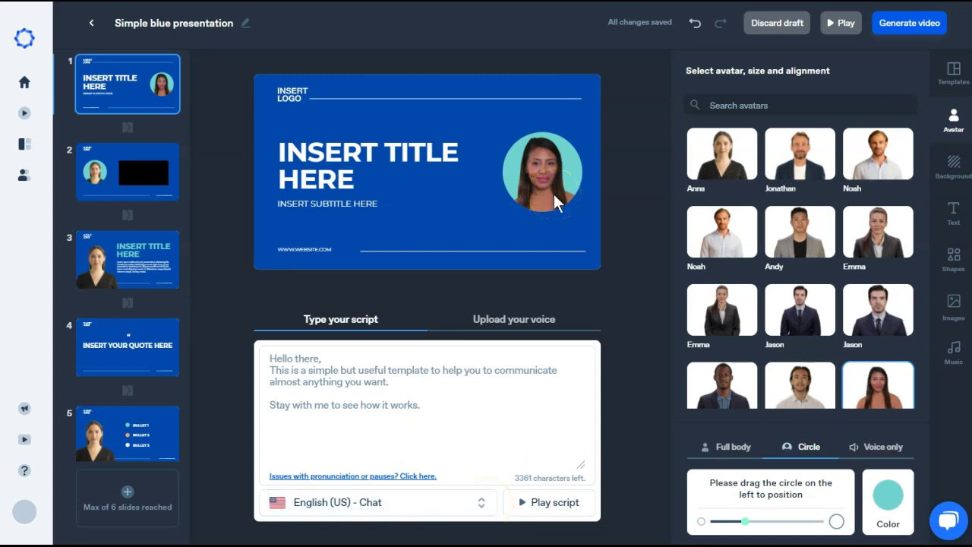
- Set slide 1's voice to English (GB) - Narration and bring up the script document in Google Docs
{"action": "left_click", "coordinate": [408, 504]}
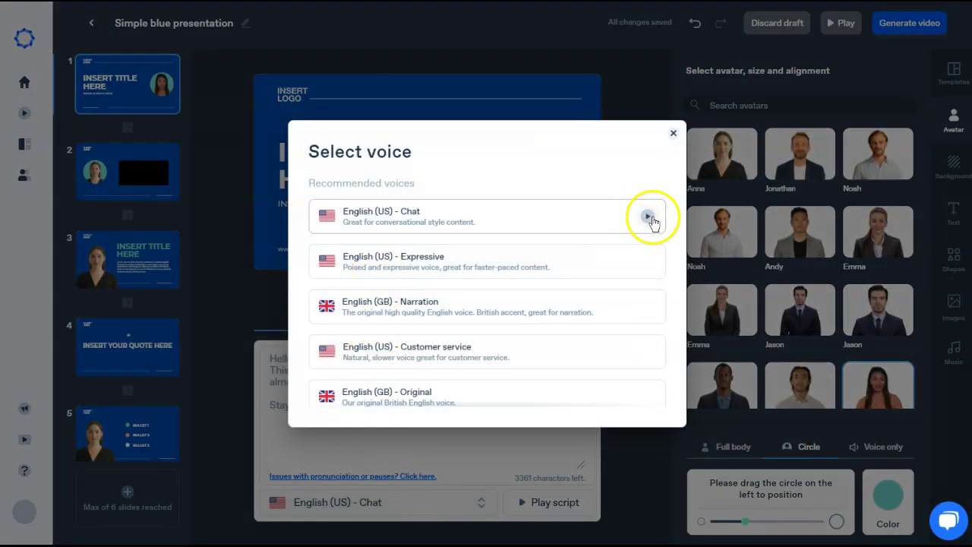
{"action": "left_click", "coordinate": [497, 307]}
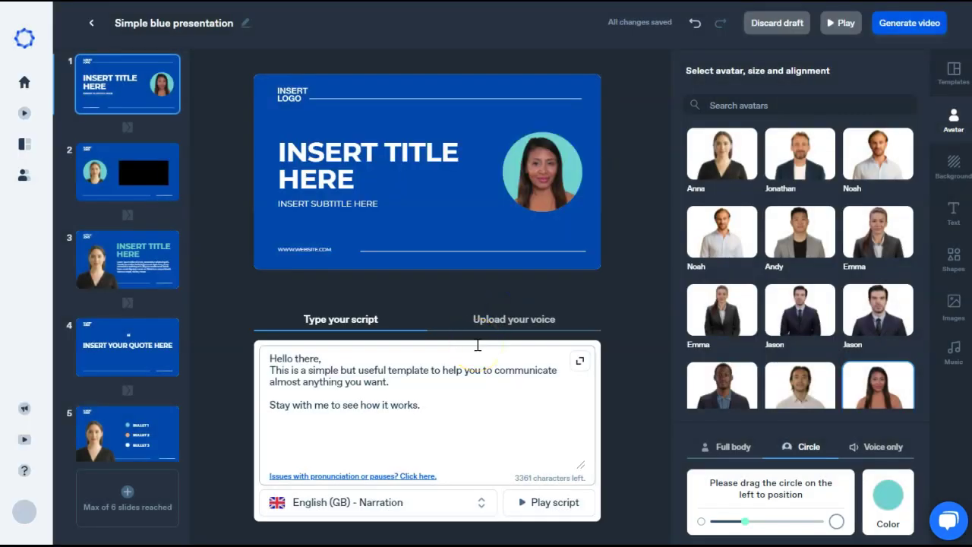
{"action": "left_click", "coordinate": [446, 10]}
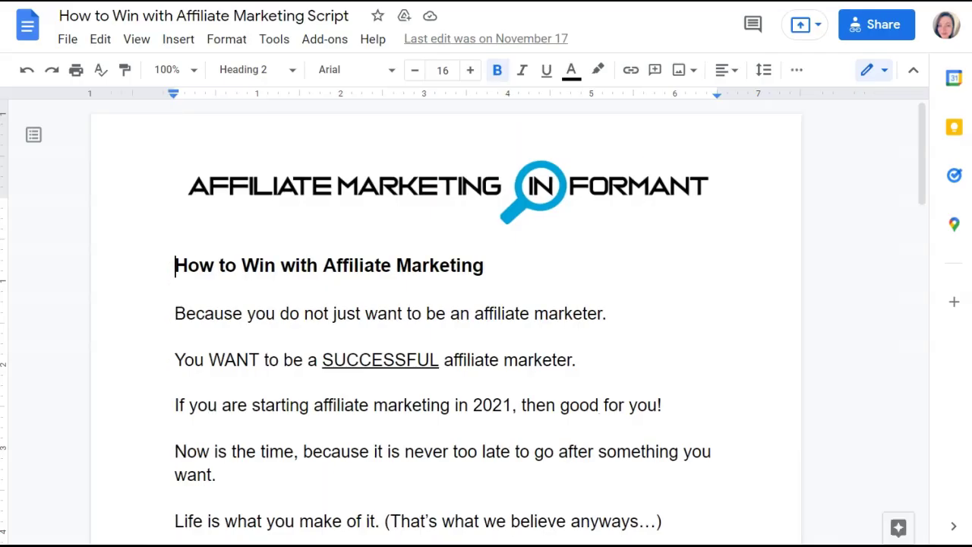
{"action": "left_click", "coordinate": [416, 108]}
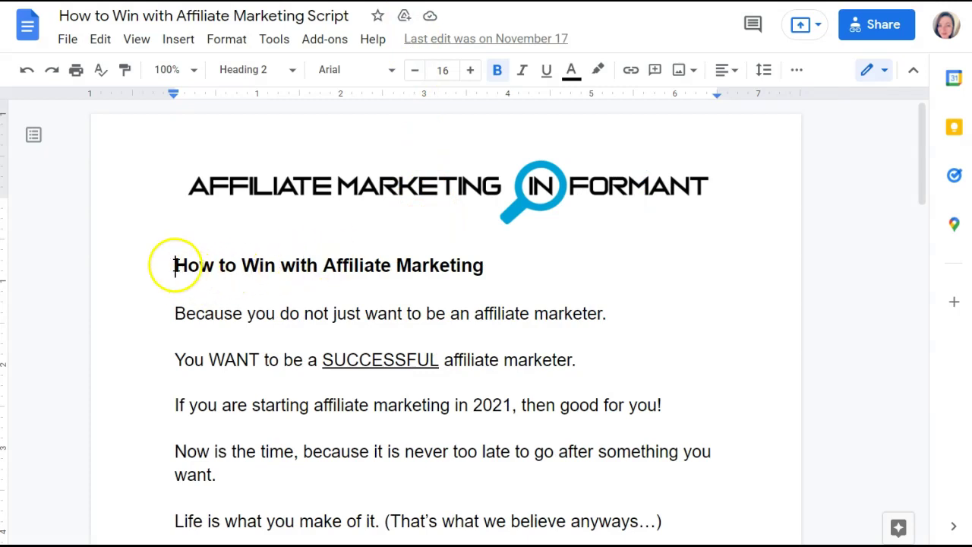
- Replace slide 1's sample narration with the Google Docs heading and first two lines, then play it back
{"action": "left_click_drag", "start_coordinate": [176, 265], "coordinate": [614, 358]}
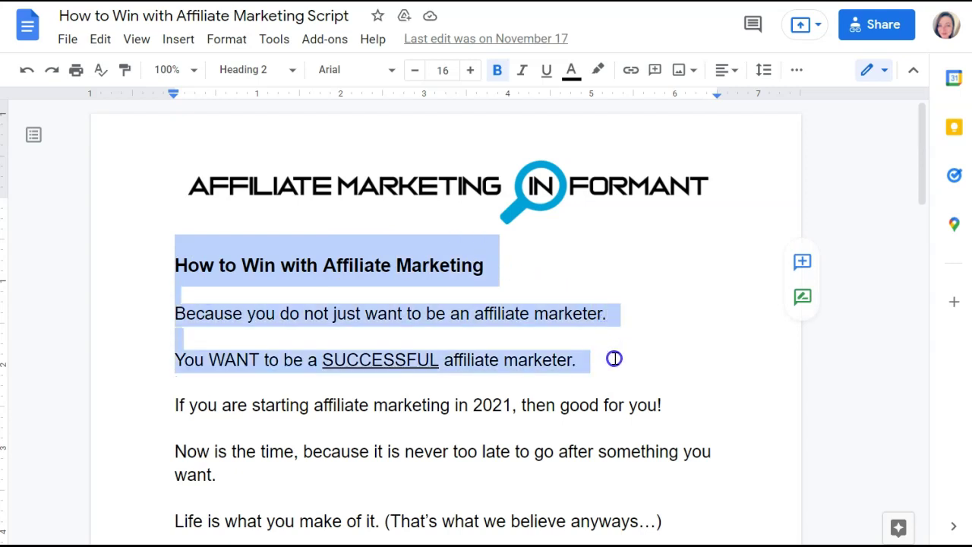
{"action": "right_click", "coordinate": [397, 271]}
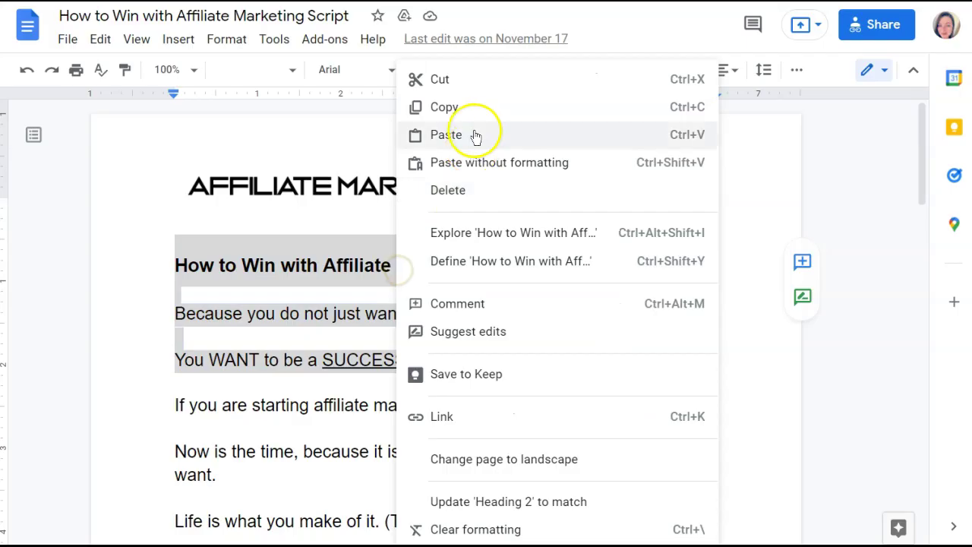
{"action": "left_click", "coordinate": [474, 114]}
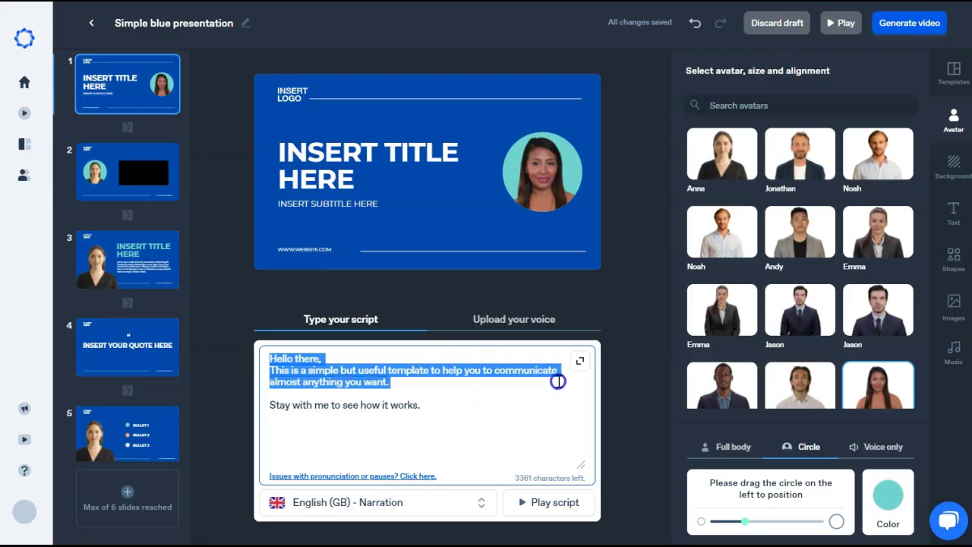
{"action": "left_click_drag", "start_coordinate": [558, 381], "coordinate": [574, 405]}
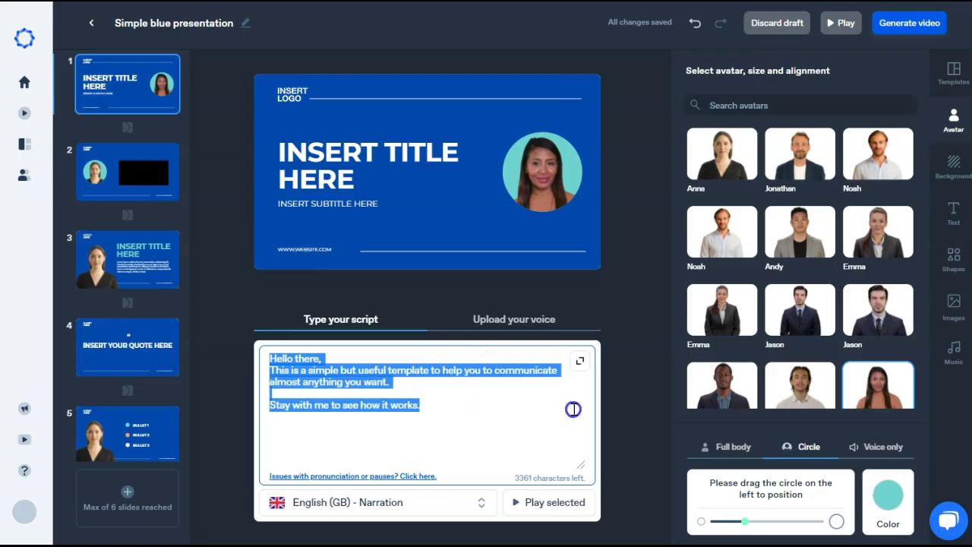
{"action": "key", "text": "ctrl+v"}
{"action": "left_click", "coordinate": [557, 502]}
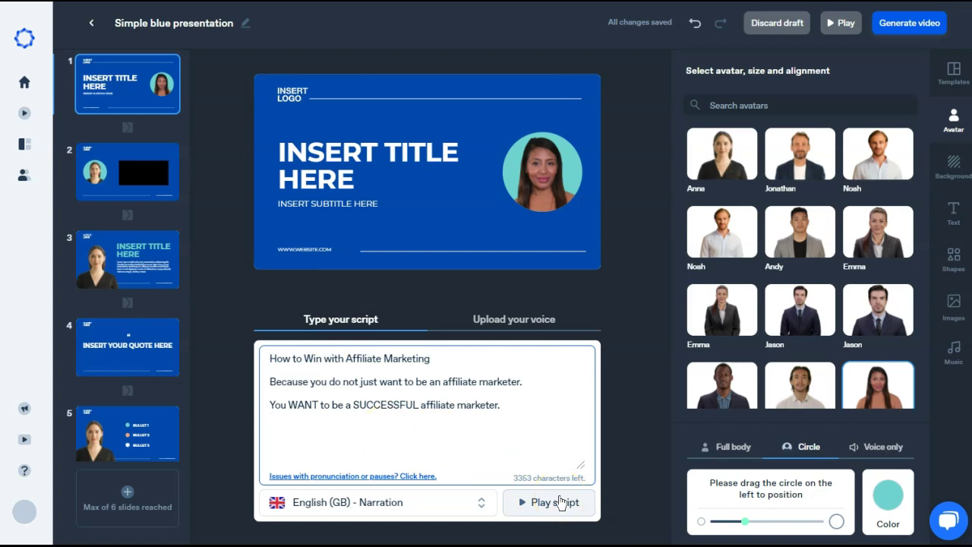
{"action": "left_click", "coordinate": [373, 110]}
{"action": "left_click", "coordinate": [359, 165]}
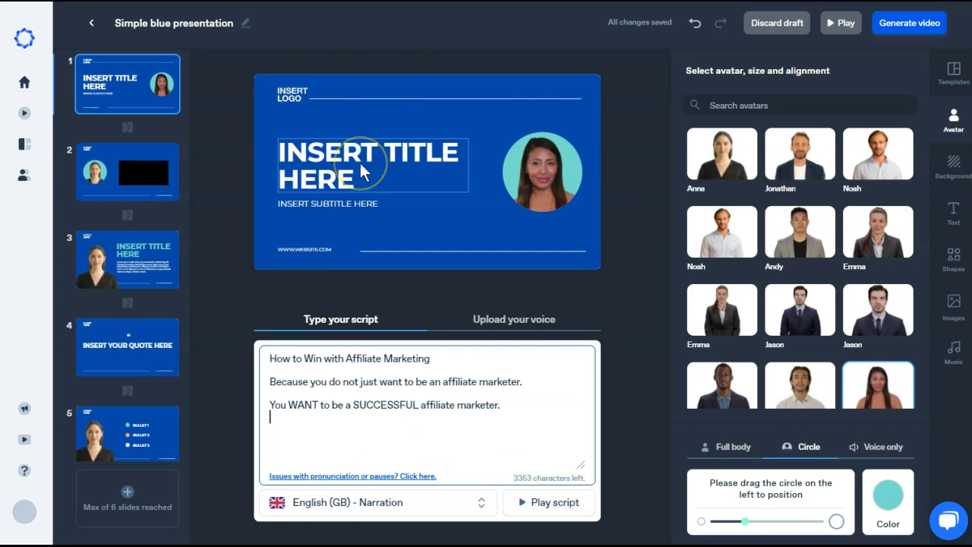
{"action": "left_click", "coordinate": [296, 99]}
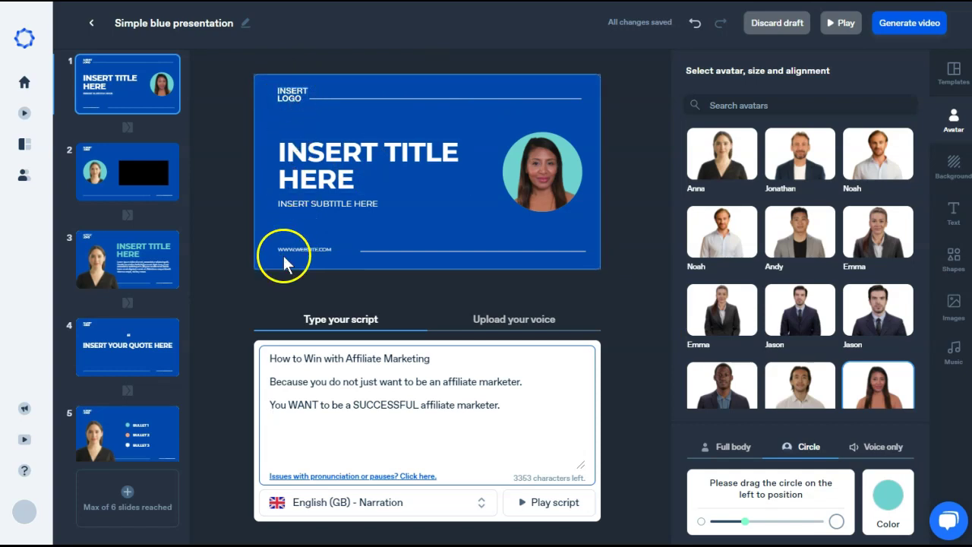
{"action": "left_click", "coordinate": [135, 190]}
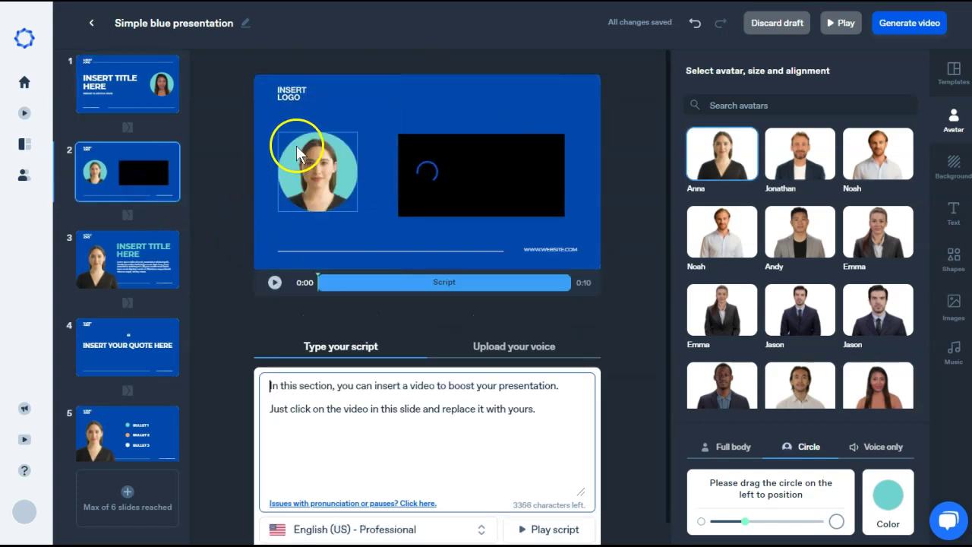
{"action": "left_click", "coordinate": [143, 74]}
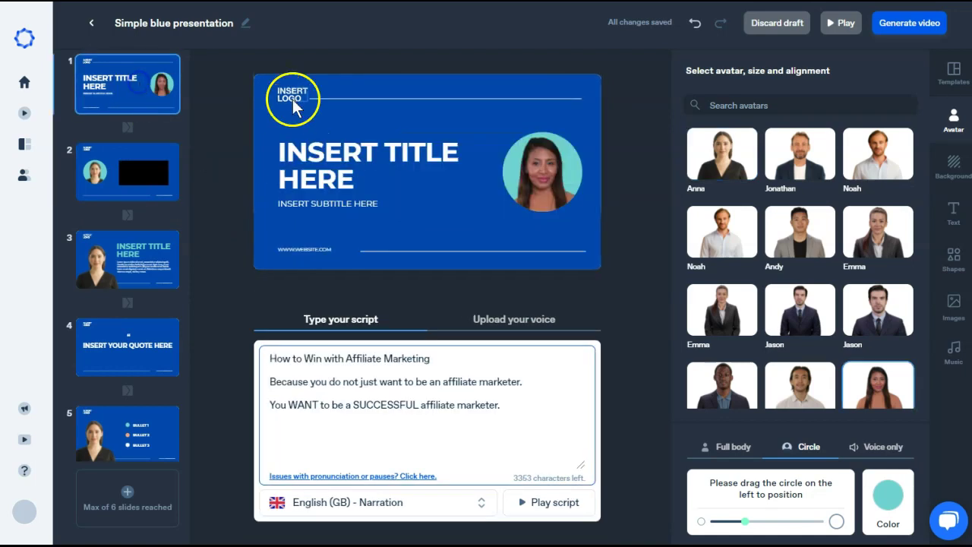
{"action": "left_click", "coordinate": [290, 102]}
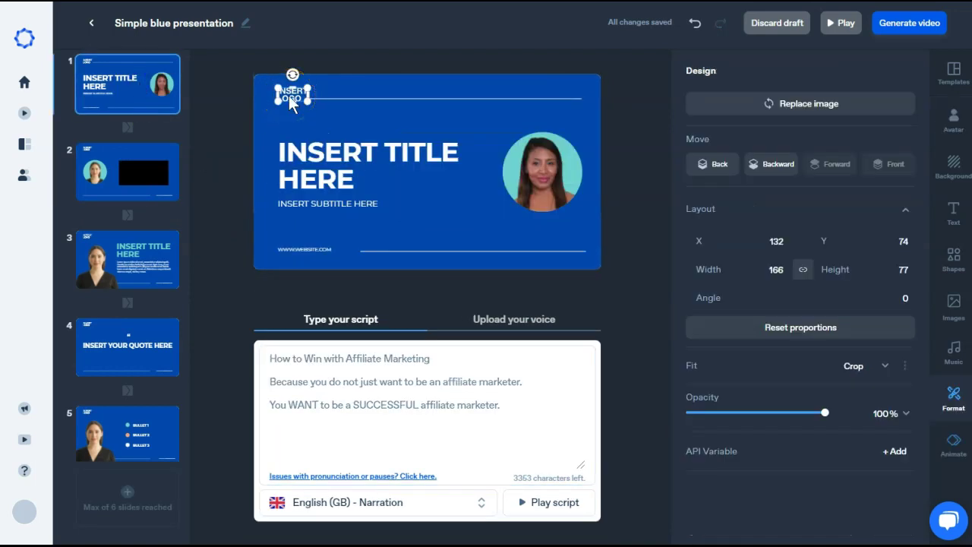
{"action": "left_click", "coordinate": [298, 182]}
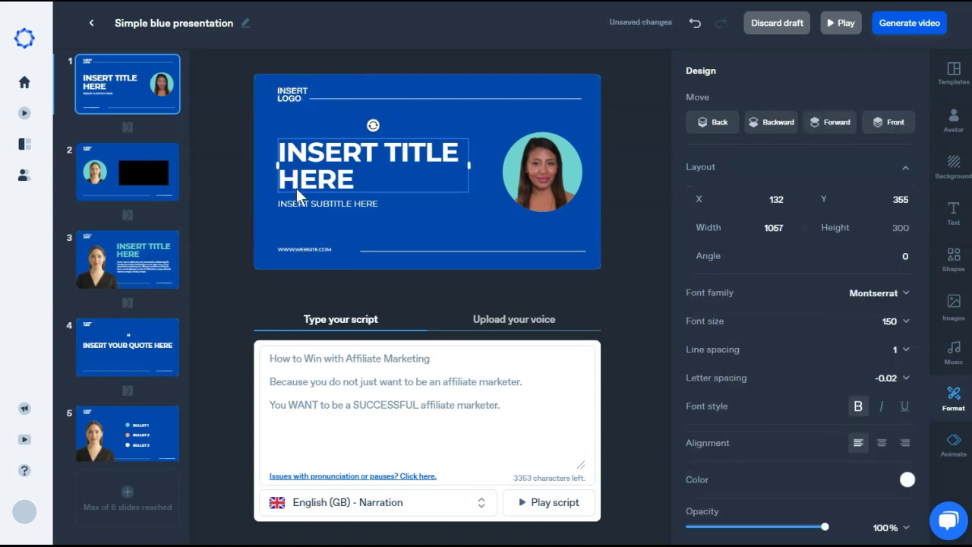
{"action": "left_click", "coordinate": [299, 204]}
{"action": "left_click", "coordinate": [351, 197]}
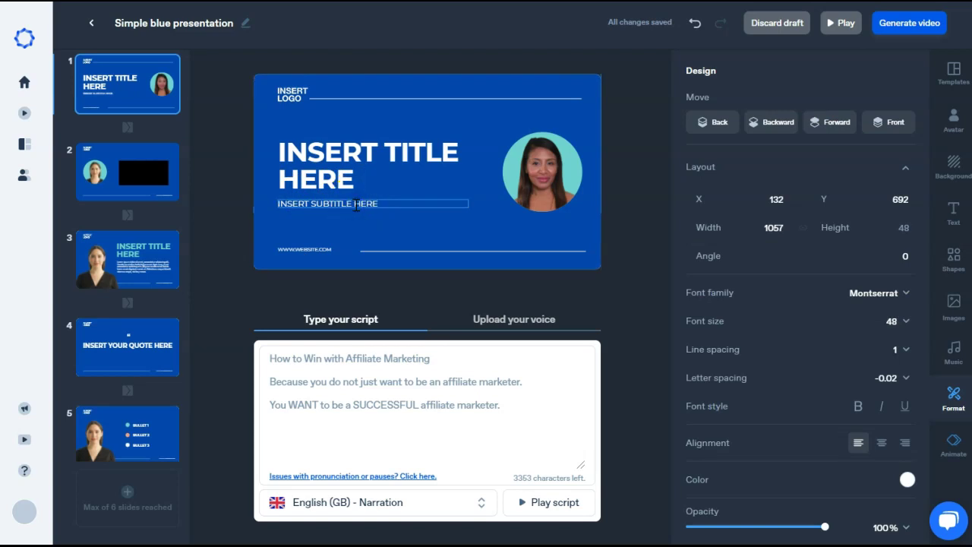
- Replace slide 1's INSERT TITLE HERE with the script heading and shift the title block up
{"action": "left_click_drag", "start_coordinate": [269, 359], "coordinate": [382, 358]}
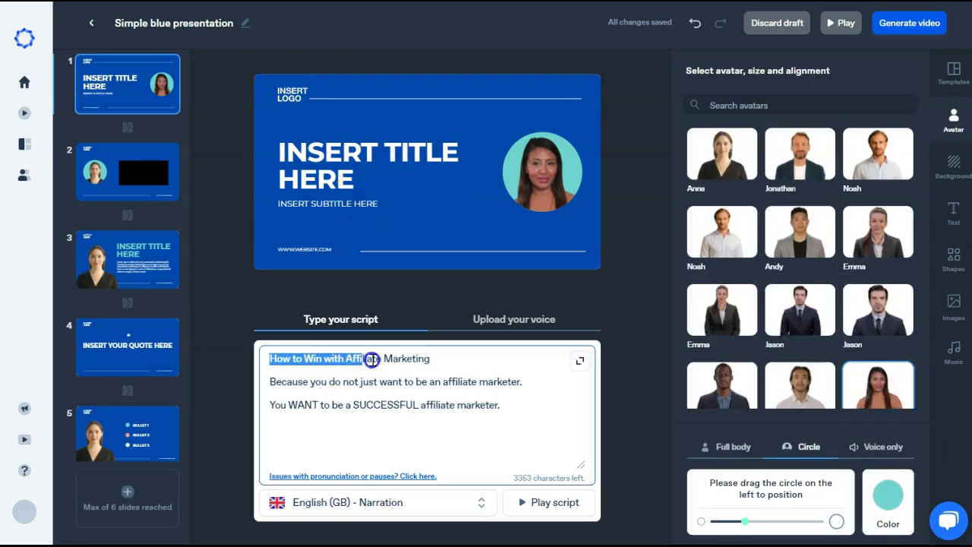
{"action": "right_click", "coordinate": [427, 356]}
{"action": "left_click", "coordinate": [448, 124]}
{"action": "left_click", "coordinate": [282, 156]}
{"action": "triple_click", "coordinate": [291, 159]}
{"action": "right_click", "coordinate": [290, 158]}
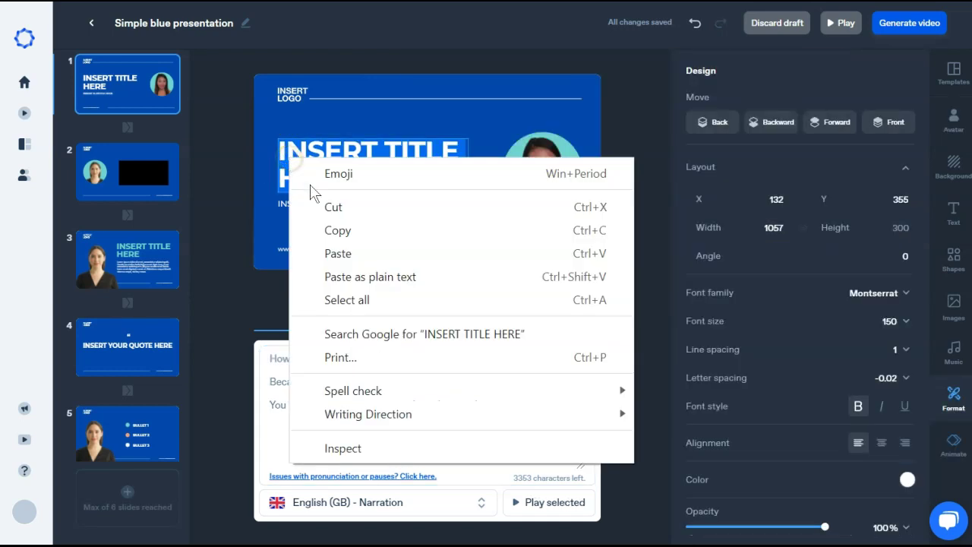
{"action": "left_click", "coordinate": [357, 277]}
{"action": "left_click_drag", "start_coordinate": [368, 172], "coordinate": [373, 150]}
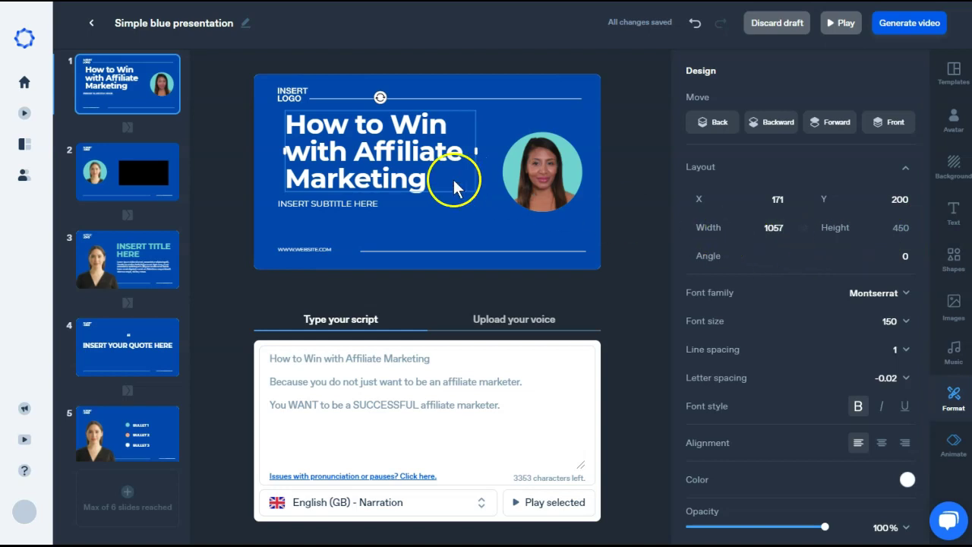
- Adjust the title's opacity and break the subtitle onto two lines before SUCCESSFUL
{"action": "scroll", "coordinate": [894, 191], "scroll_direction": "down", "scroll_amount": 1}
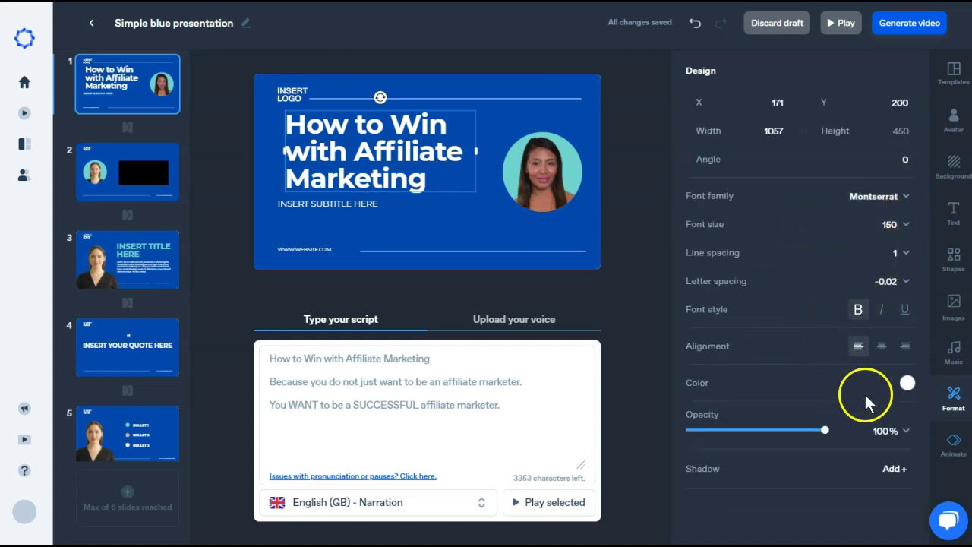
{"action": "left_click", "coordinate": [907, 383]}
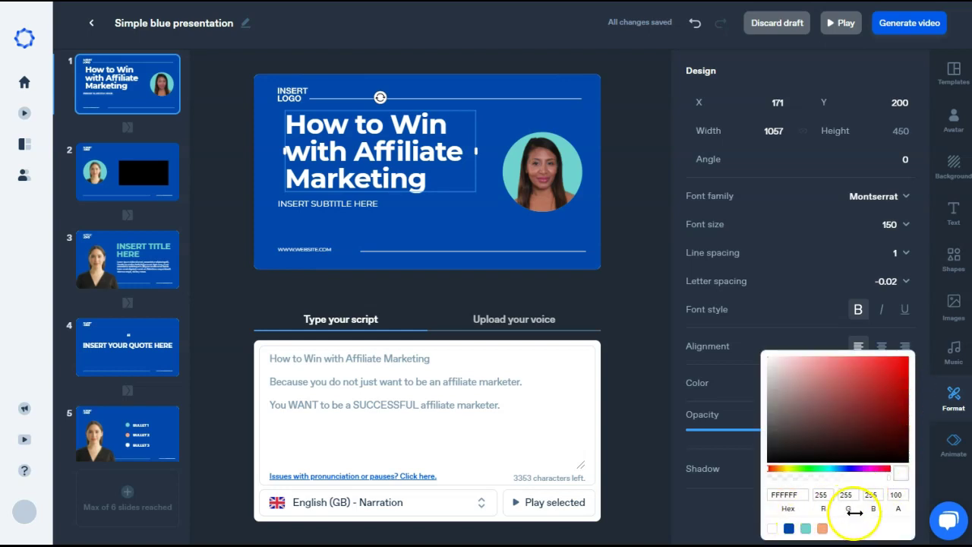
{"action": "left_click", "coordinate": [915, 486]}
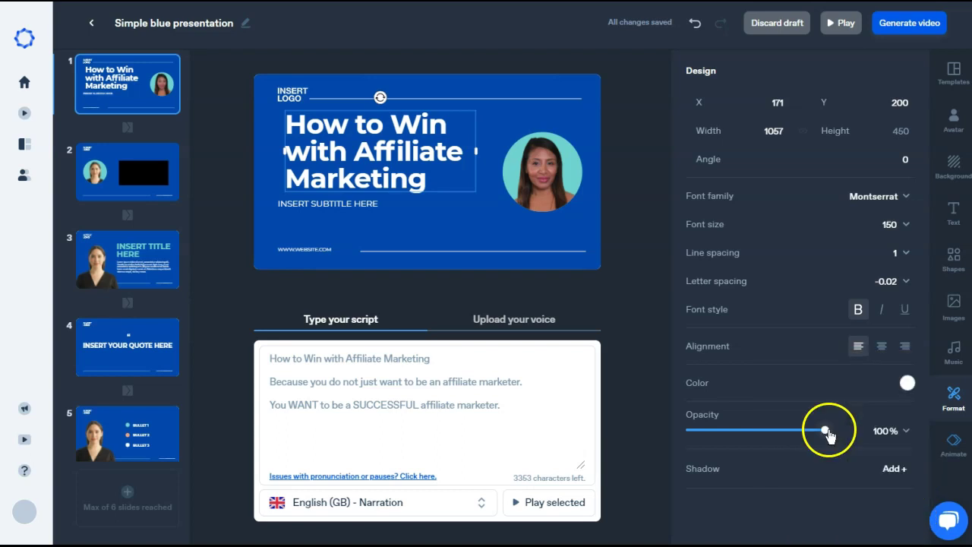
{"action": "left_click_drag", "start_coordinate": [822, 433], "coordinate": [748, 431]}
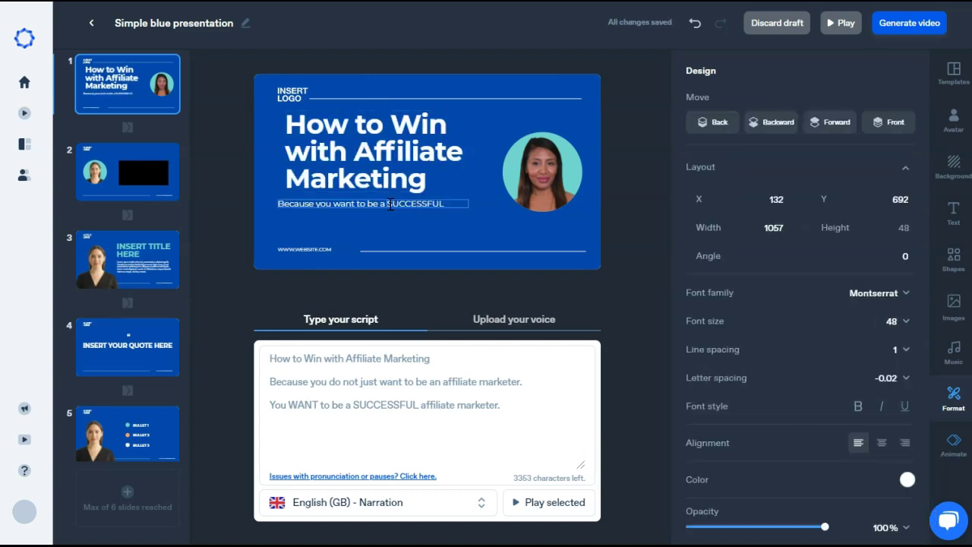
{"action": "key", "text": "Return"}
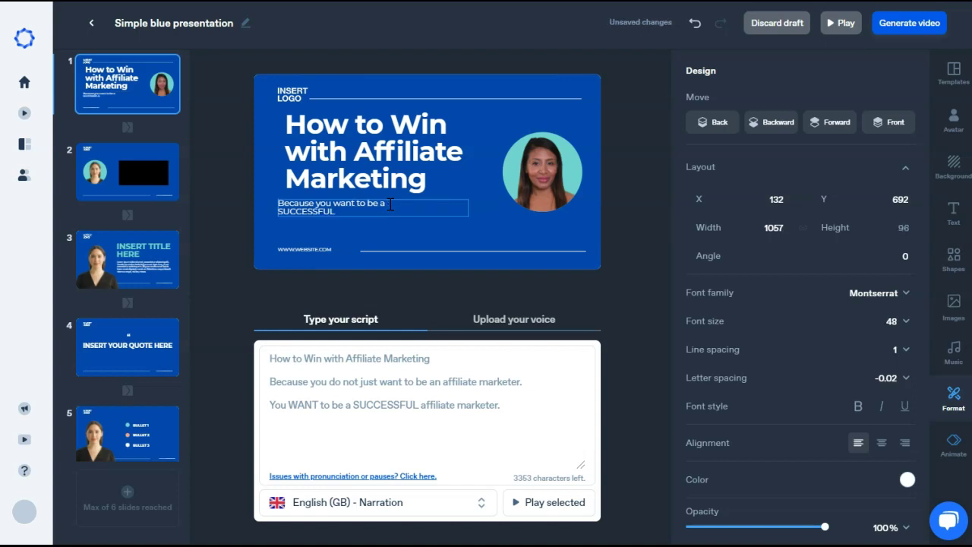
- Copy the words 'affiliate marketer.' from slide 1's narration script
{"action": "left_click", "coordinate": [315, 217]}
{"action": "left_click_drag", "start_coordinate": [421, 405], "coordinate": [482, 404]}
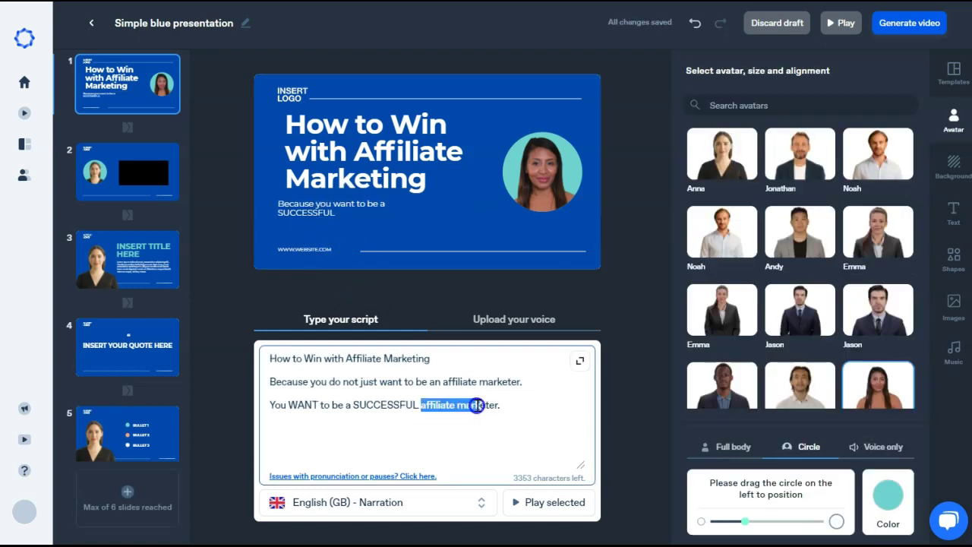
{"action": "right_click", "coordinate": [500, 405]}
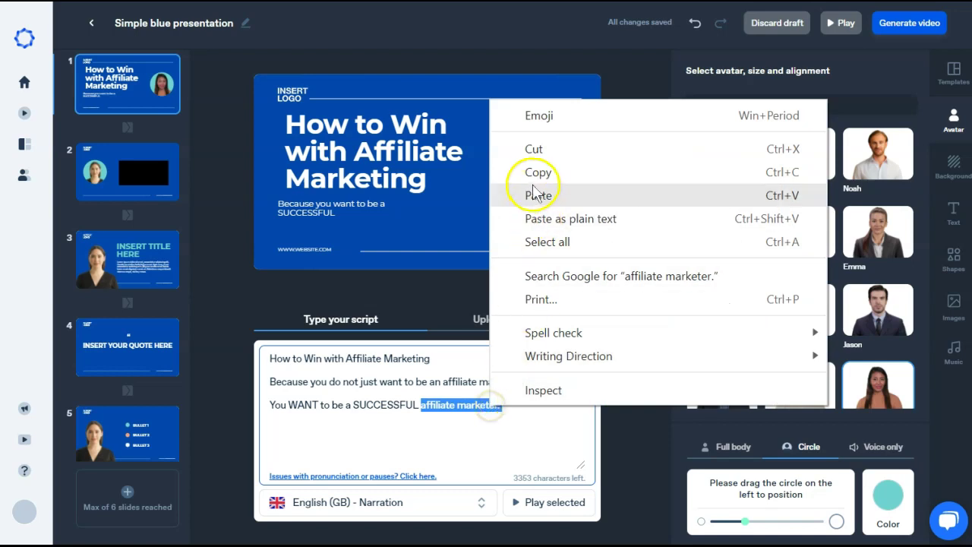
{"action": "left_click", "coordinate": [532, 176]}
- Play a draft preview of the video and close it
{"action": "left_click", "coordinate": [839, 23]}
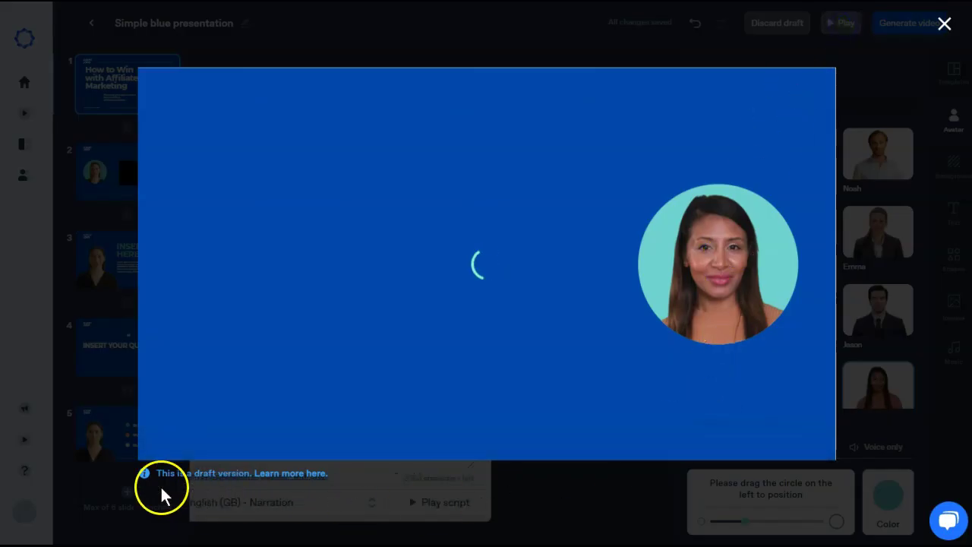
{"action": "left_click", "coordinate": [160, 483]}
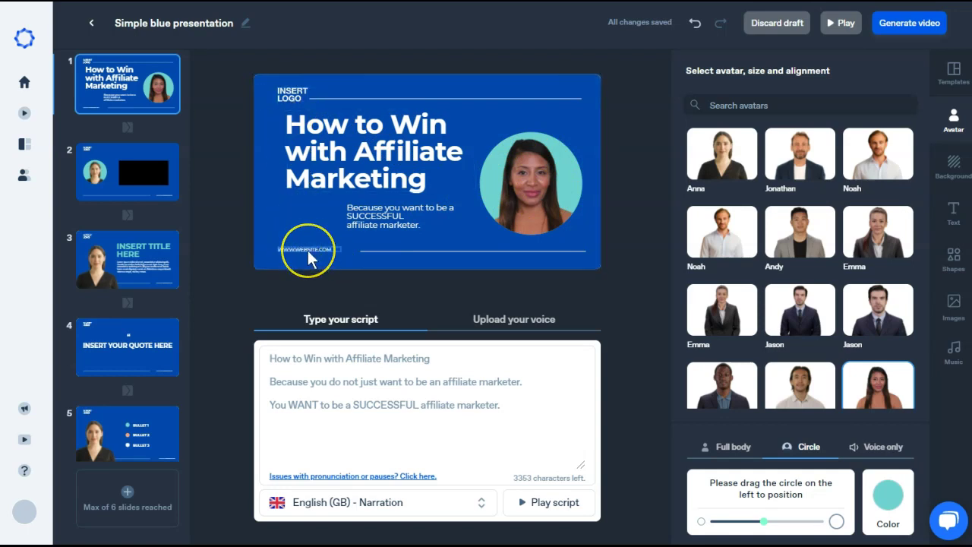
- Select slide 2, then copy the four script paragraphs starting 'If you are starting affiliate marketing in 2021'
{"action": "left_click", "coordinate": [115, 175]}
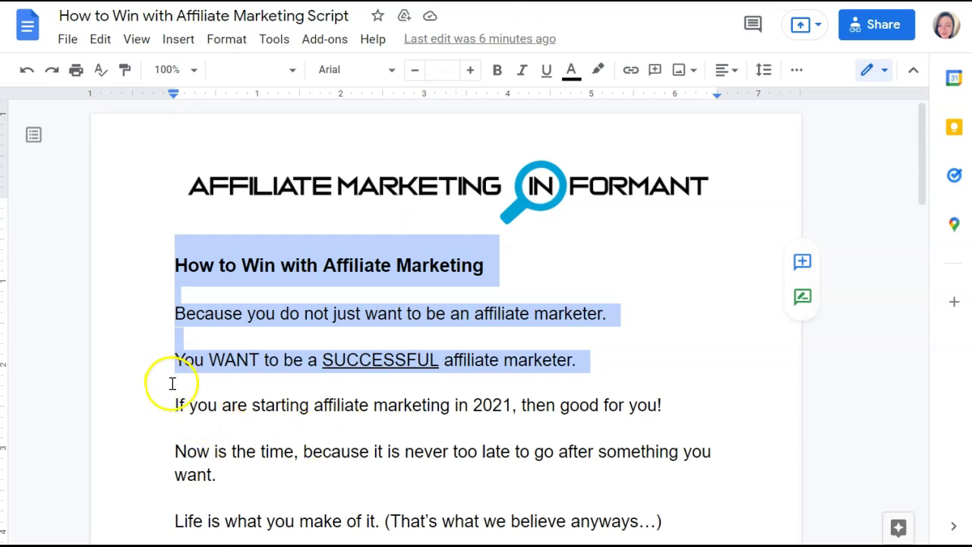
{"action": "left_click_drag", "start_coordinate": [174, 403], "coordinate": [429, 403]}
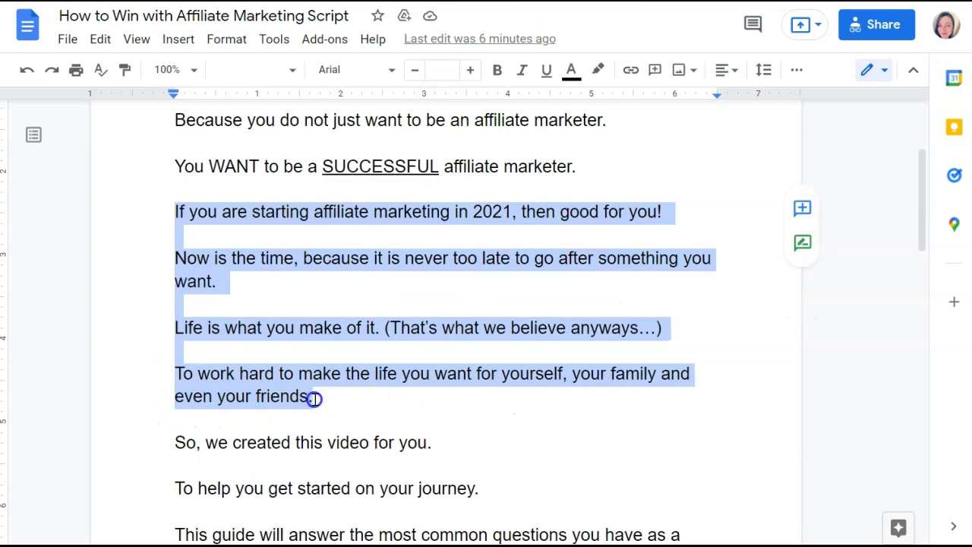
{"action": "right_click", "coordinate": [324, 211]}
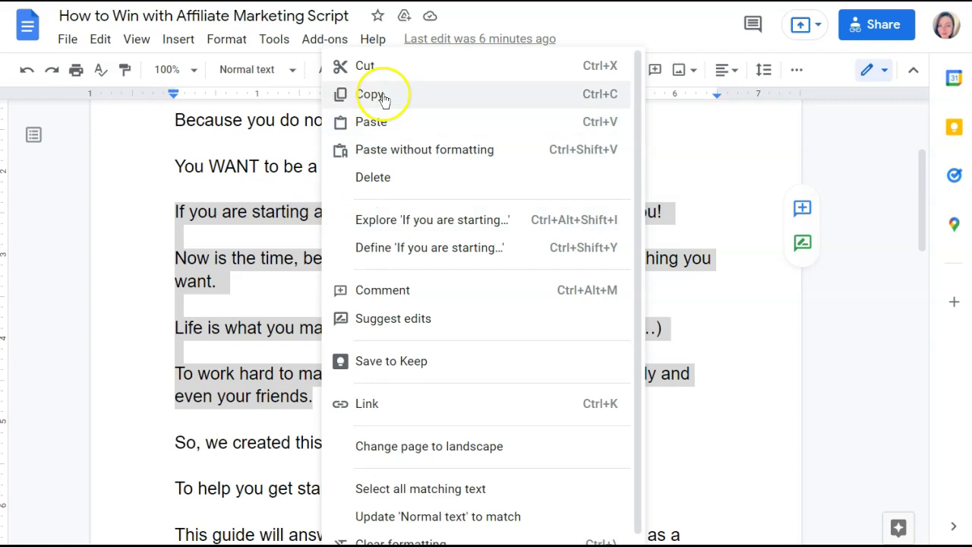
{"action": "left_click", "coordinate": [383, 94]}
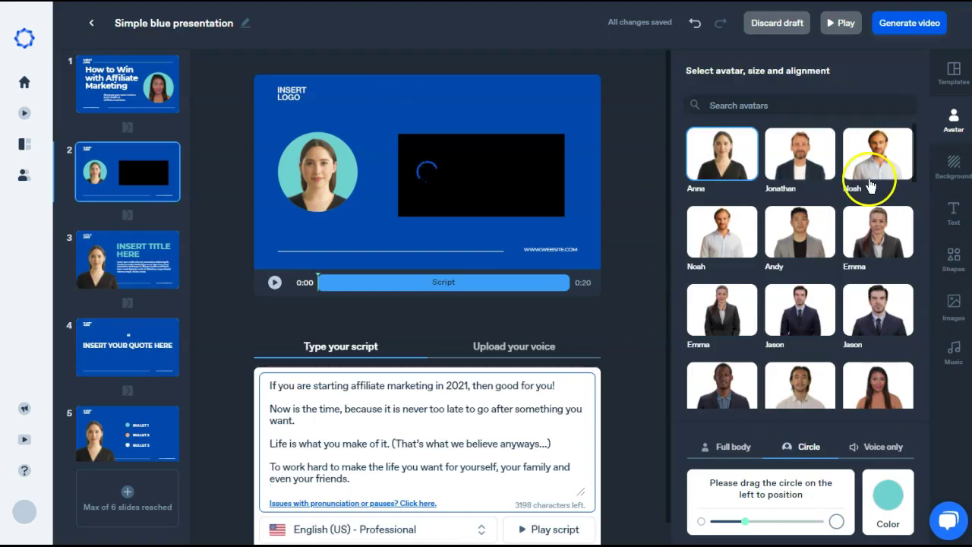
- Switch slide 2's presenter to Andy, show him full body, and place him on the slide's left
{"action": "left_click", "coordinate": [806, 240]}
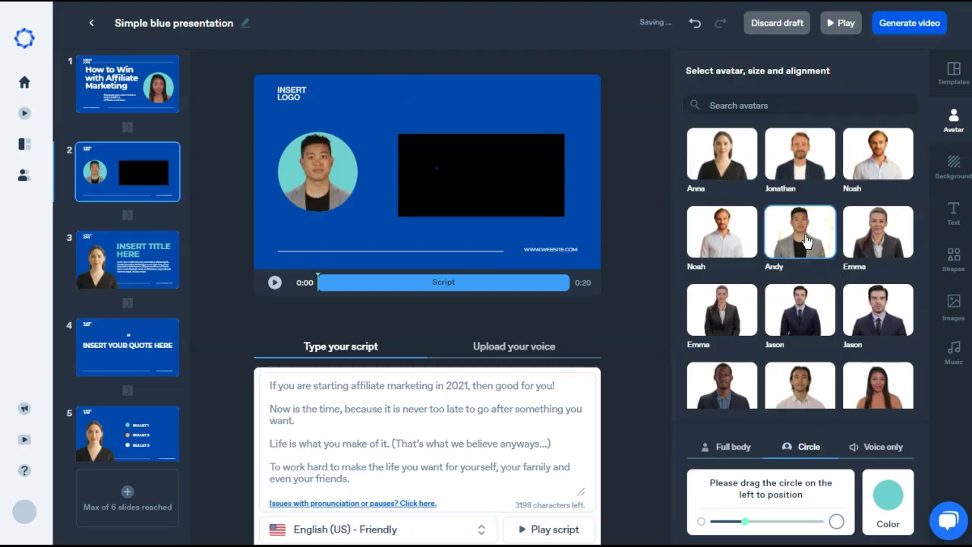
{"action": "left_click", "coordinate": [741, 245]}
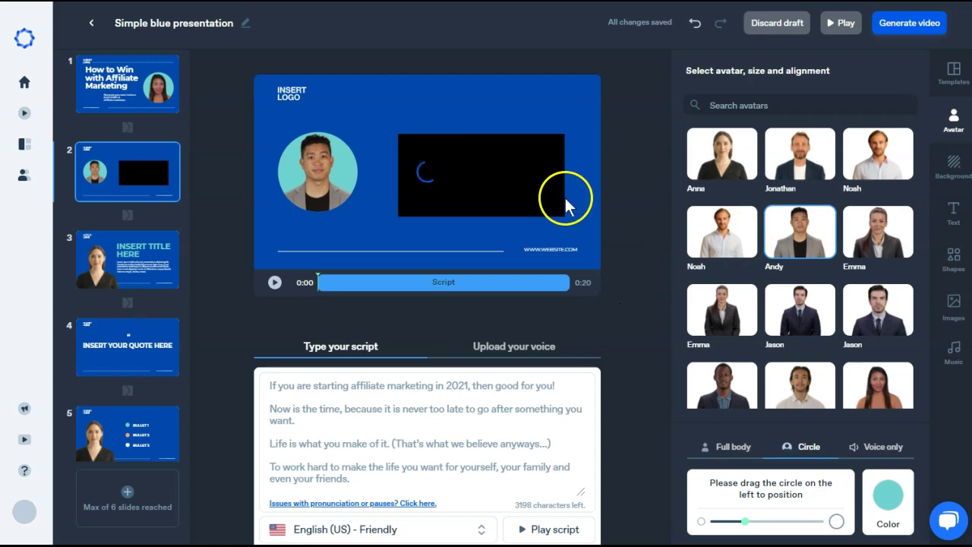
{"action": "left_click_drag", "start_coordinate": [567, 202], "coordinate": [347, 163]}
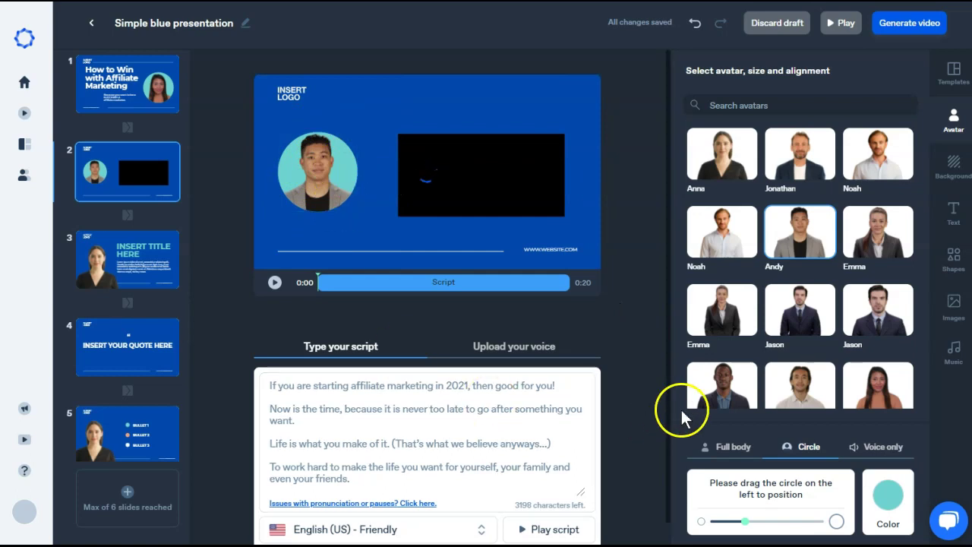
{"action": "left_click", "coordinate": [733, 452]}
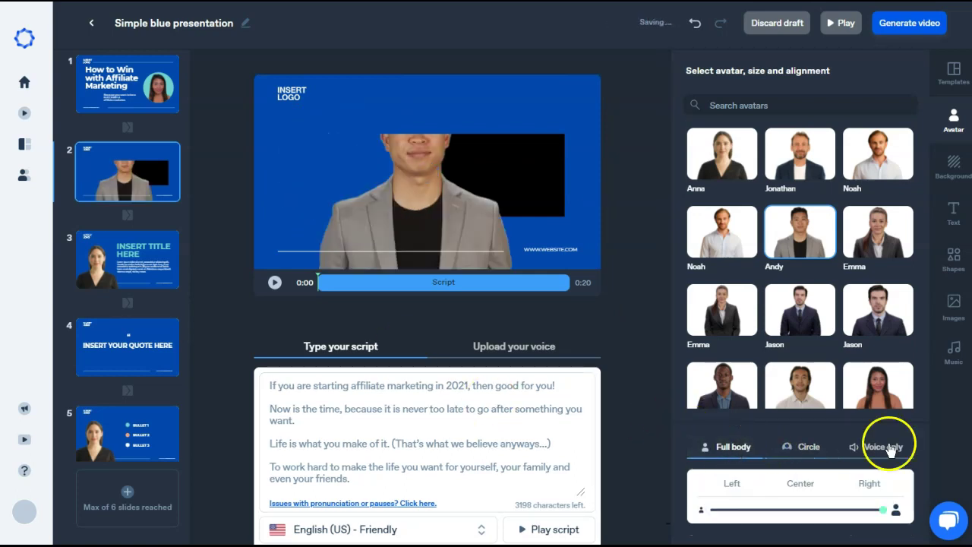
{"action": "left_click", "coordinate": [887, 448]}
{"action": "left_click", "coordinate": [867, 503]}
{"action": "left_click", "coordinate": [729, 448]}
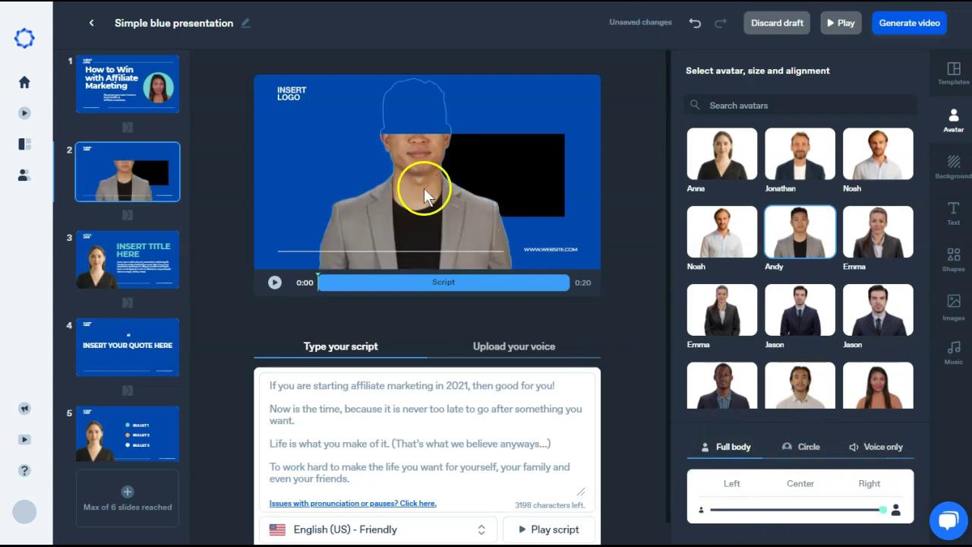
{"action": "left_click_drag", "start_coordinate": [424, 205], "coordinate": [342, 247]}
- Inspect slide 2's video box and its top, right and bottom strips, then show the shapes library
{"action": "left_click", "coordinate": [501, 183]}
{"action": "left_click", "coordinate": [482, 114]}
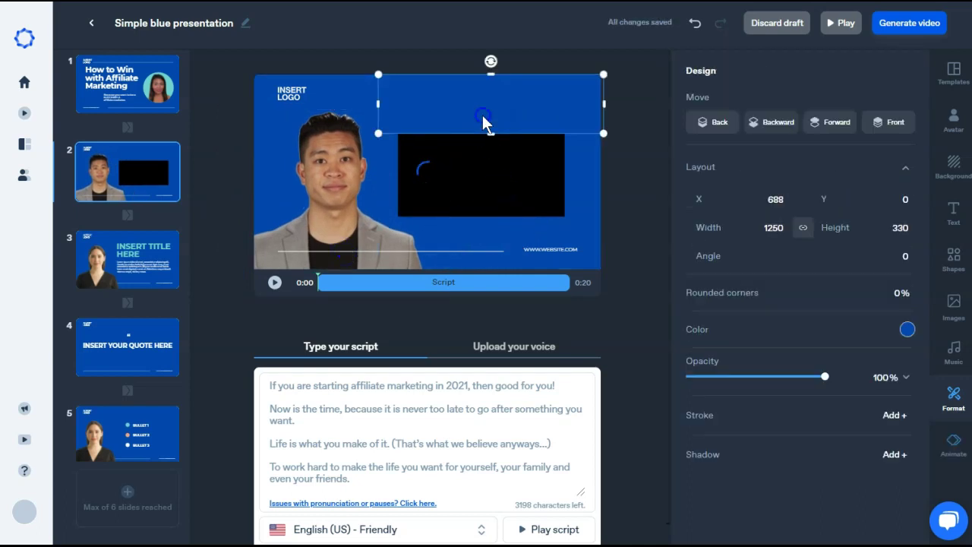
{"action": "left_click", "coordinate": [574, 168]}
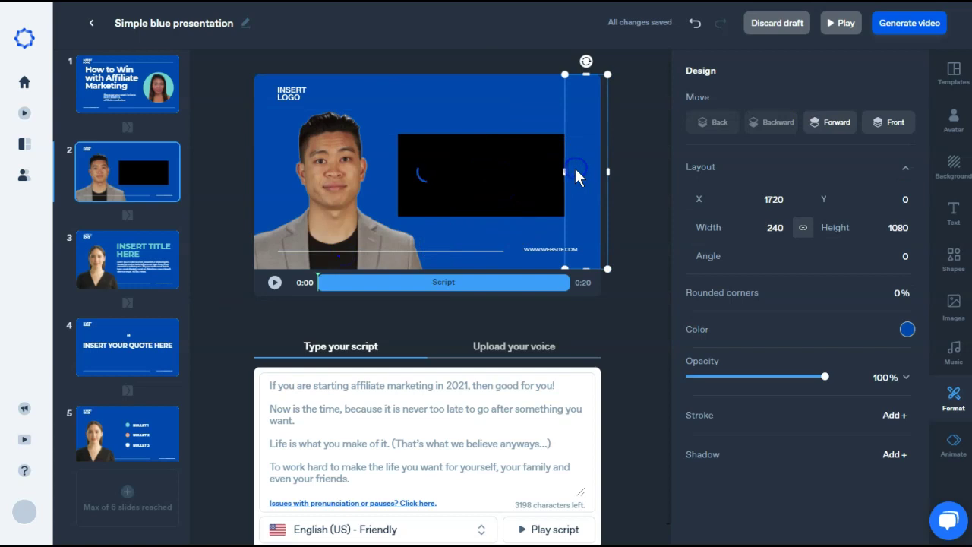
{"action": "left_click", "coordinate": [501, 241]}
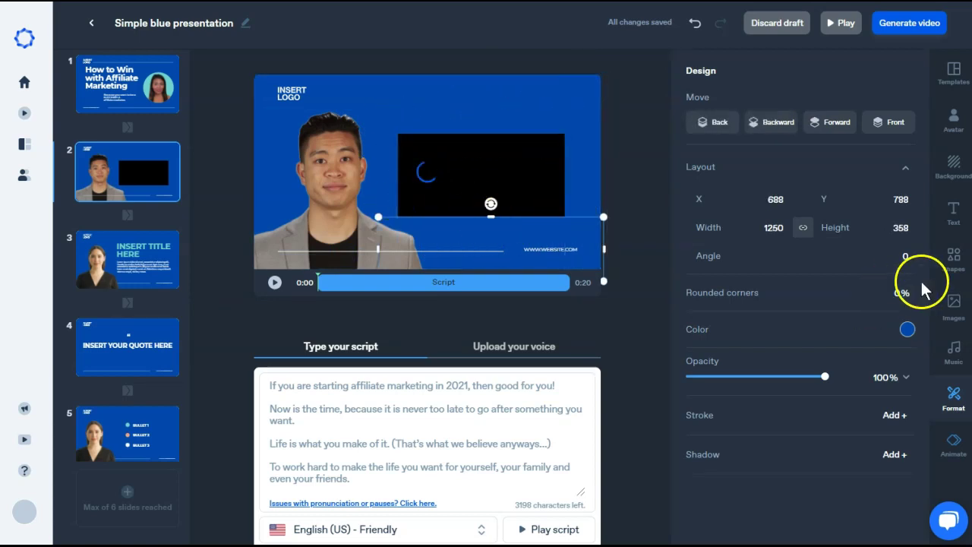
{"action": "left_click", "coordinate": [952, 274]}
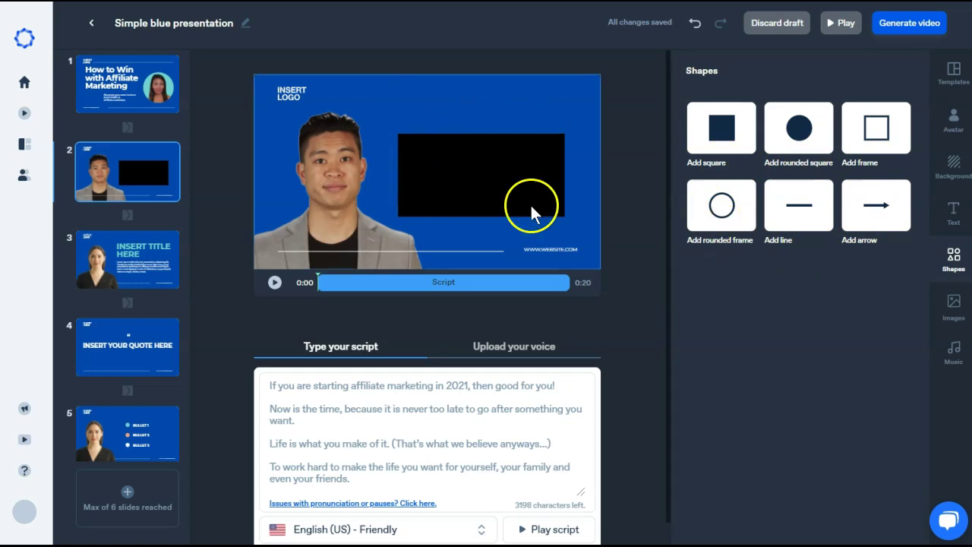
- Select slide 2's video box and browse the Videos section of the background choices
{"action": "left_click", "coordinate": [487, 190]}
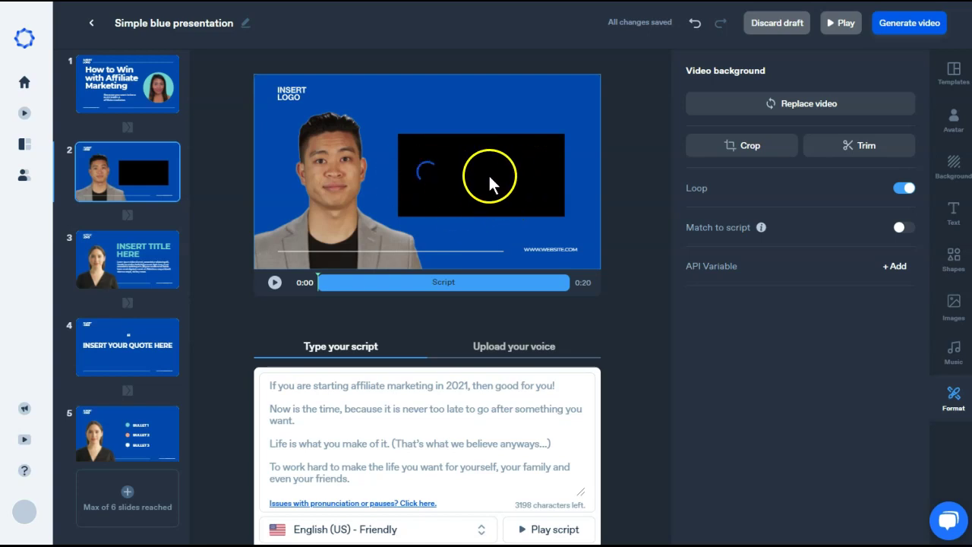
{"action": "left_click", "coordinate": [955, 162]}
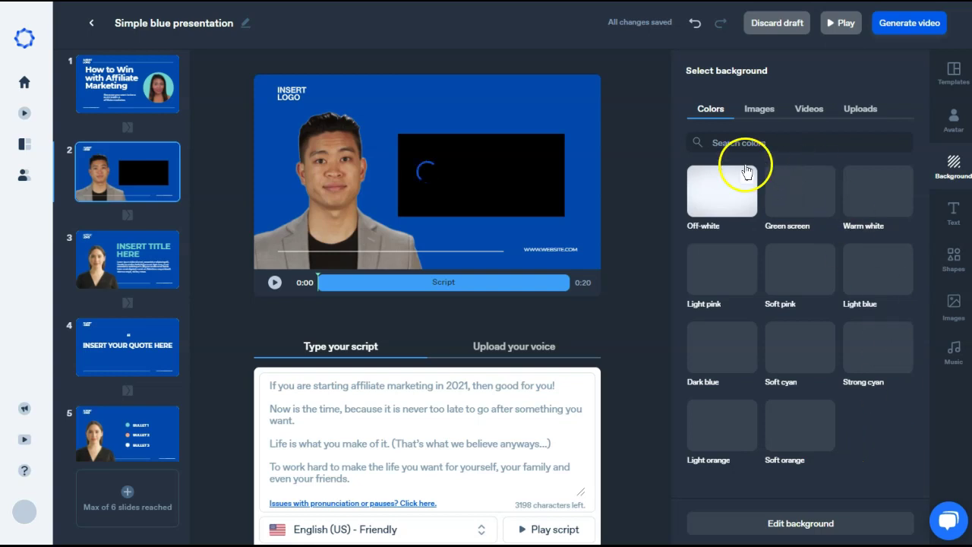
{"action": "left_click", "coordinate": [757, 111]}
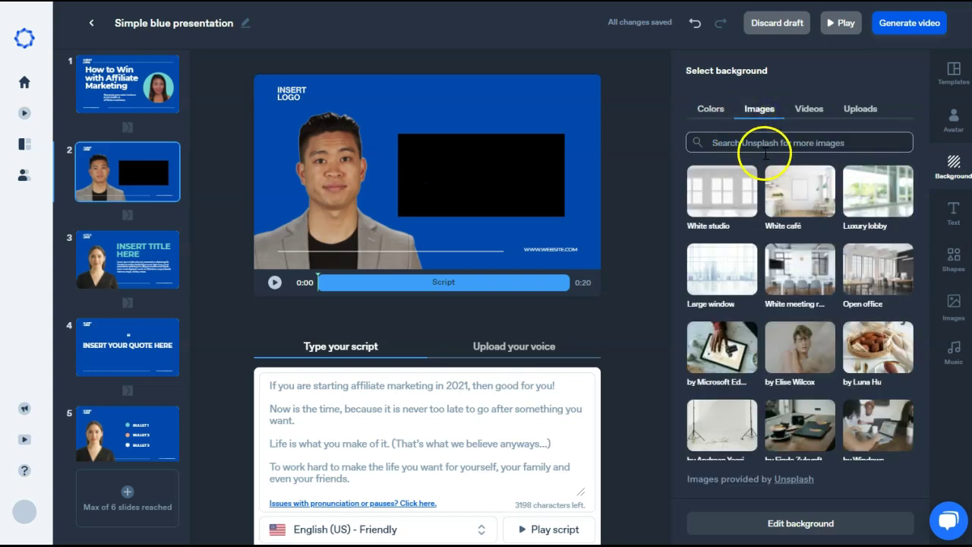
{"action": "left_click", "coordinate": [809, 110]}
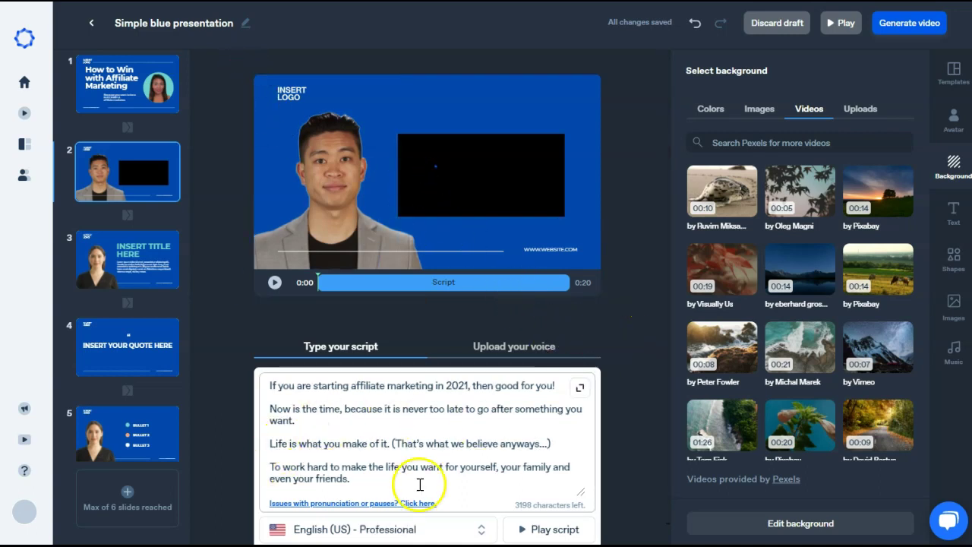
- Search 'beach family', apply the couple-on-the-beach clip, and open its background settings
{"action": "left_click", "coordinate": [774, 143]}
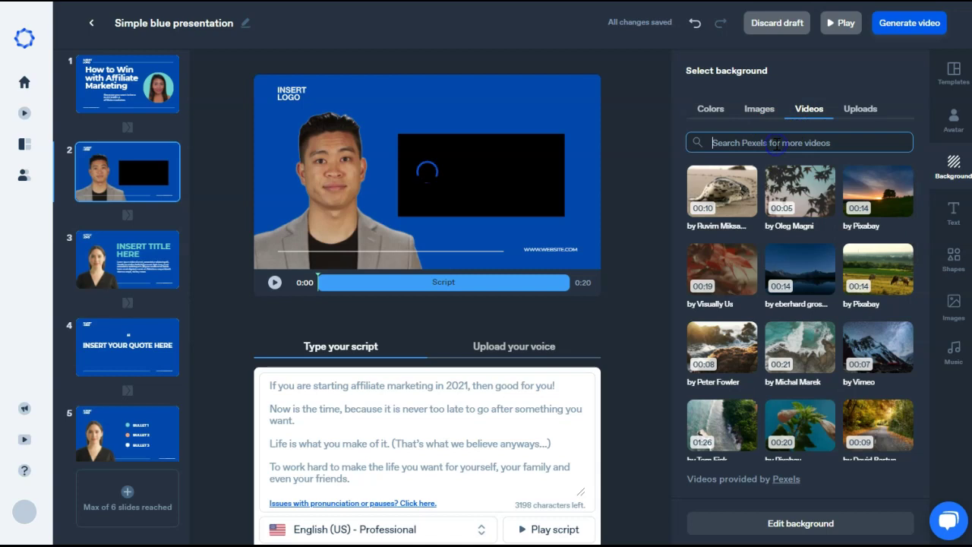
{"action": "type", "text": "beac"}
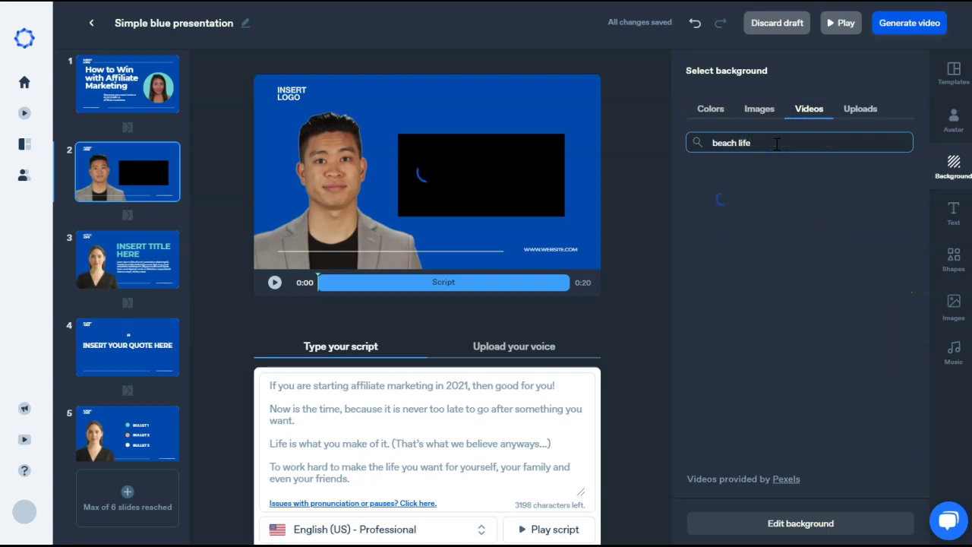
{"action": "type", "text": "h life"}
{"action": "double_click", "coordinate": [740, 144]}
{"action": "type", "text": "famly"}
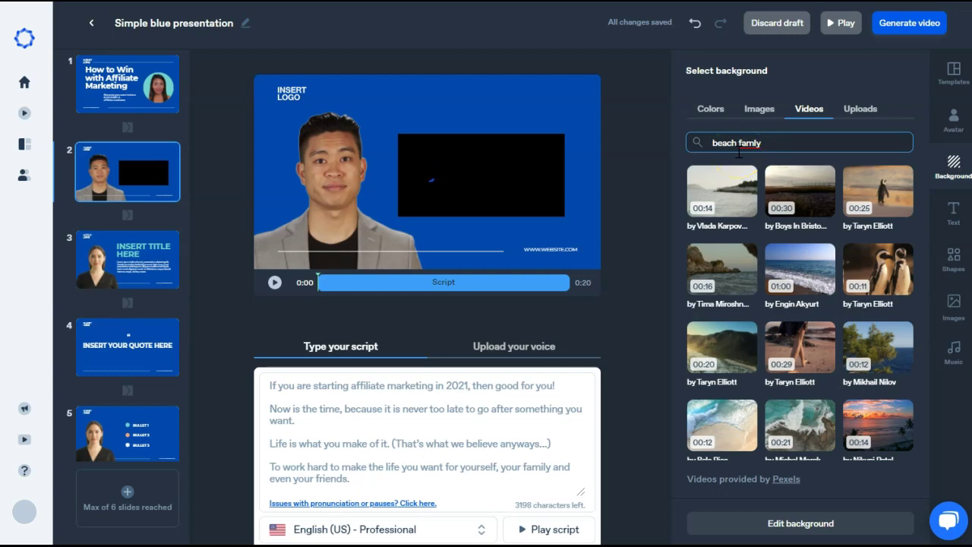
{"action": "key", "text": "Left"}
{"action": "key", "text": "Left"}
{"action": "type", "text": "i"}
{"action": "left_click", "coordinate": [878, 429]}
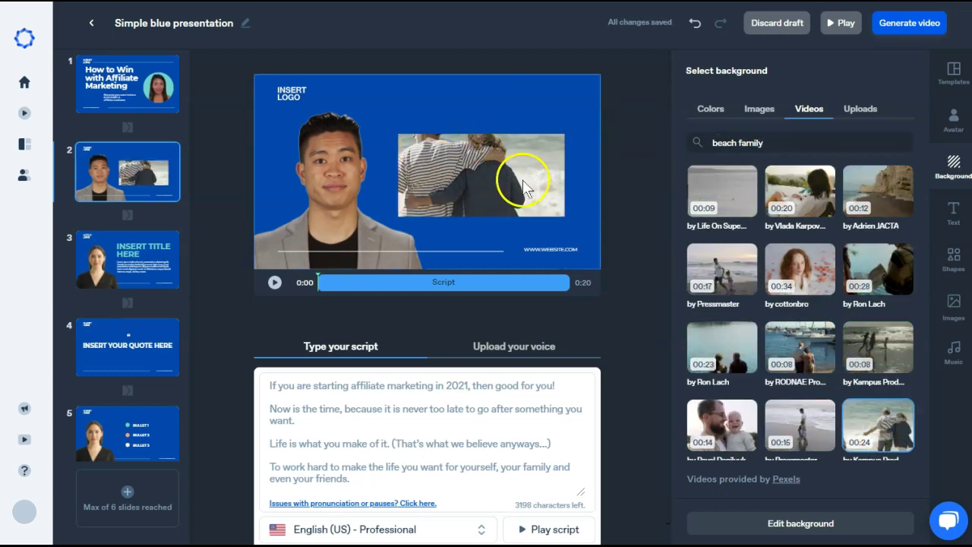
{"action": "left_click", "coordinate": [816, 524]}
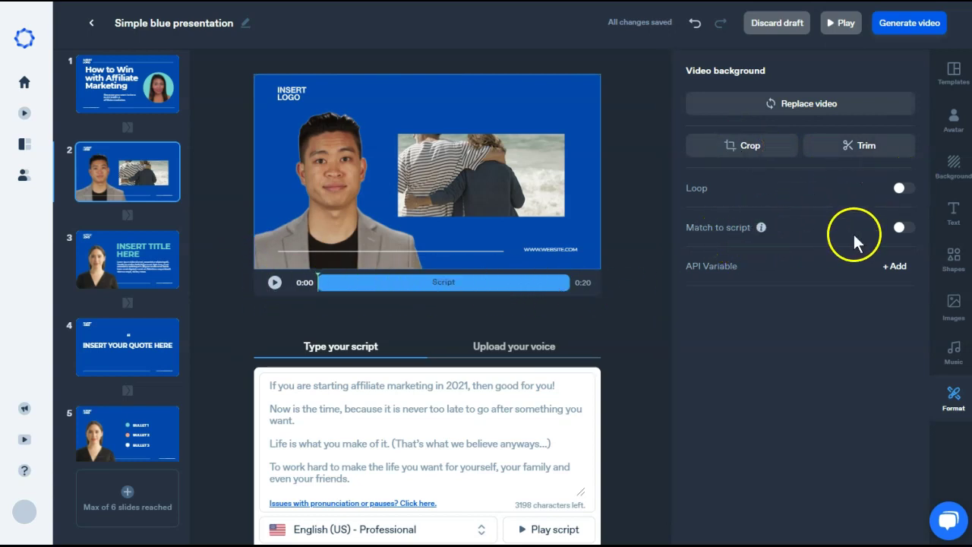
- Re-crop the beach clip to shift its framing within slide 2's video box, and confirm
{"action": "left_click", "coordinate": [748, 145]}
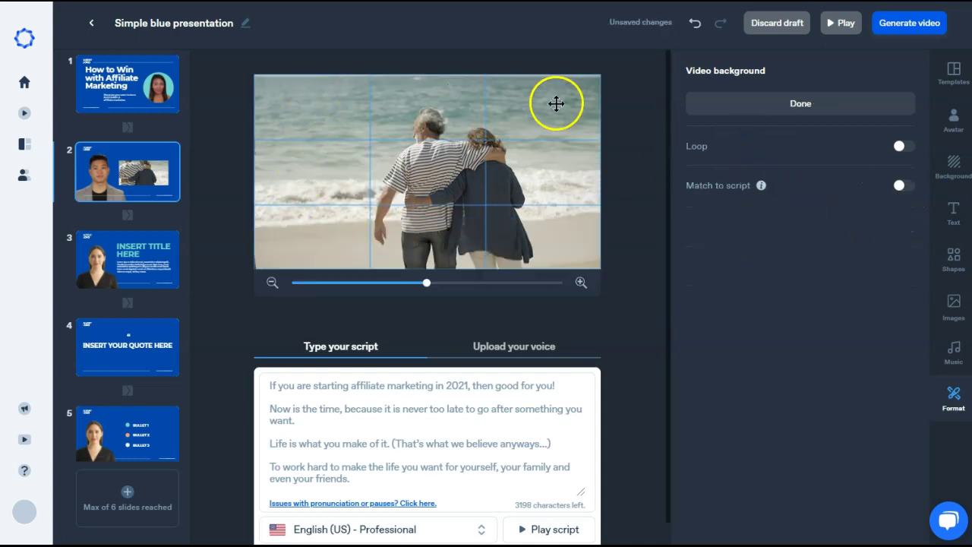
{"action": "left_click_drag", "start_coordinate": [467, 188], "coordinate": [478, 208]}
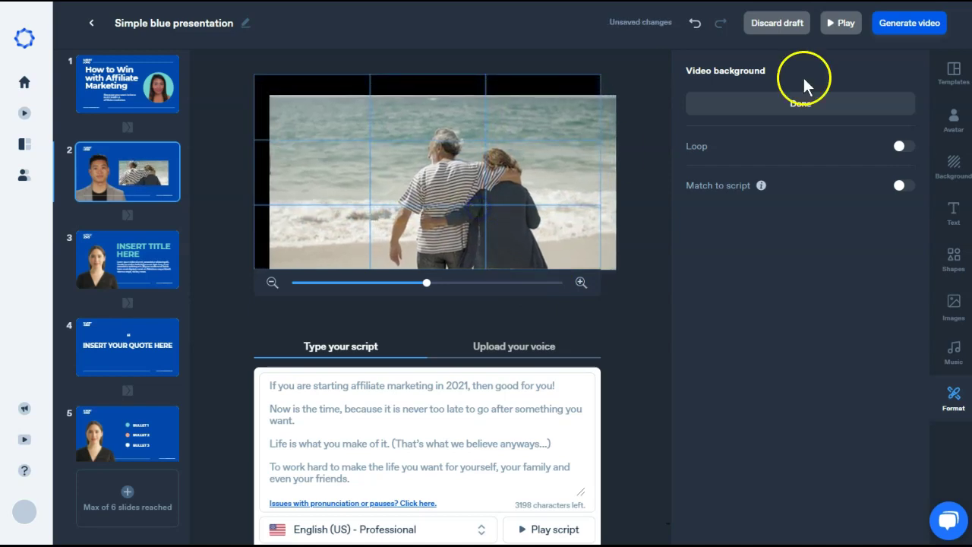
{"action": "left_click", "coordinate": [820, 104]}
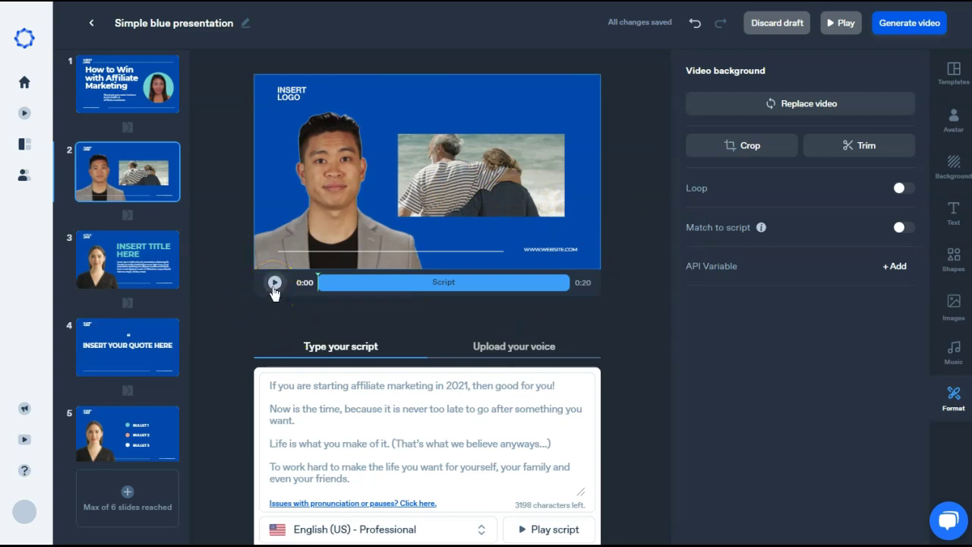
- Play a draft preview of the whole video and close it
{"action": "left_click", "coordinate": [843, 25]}
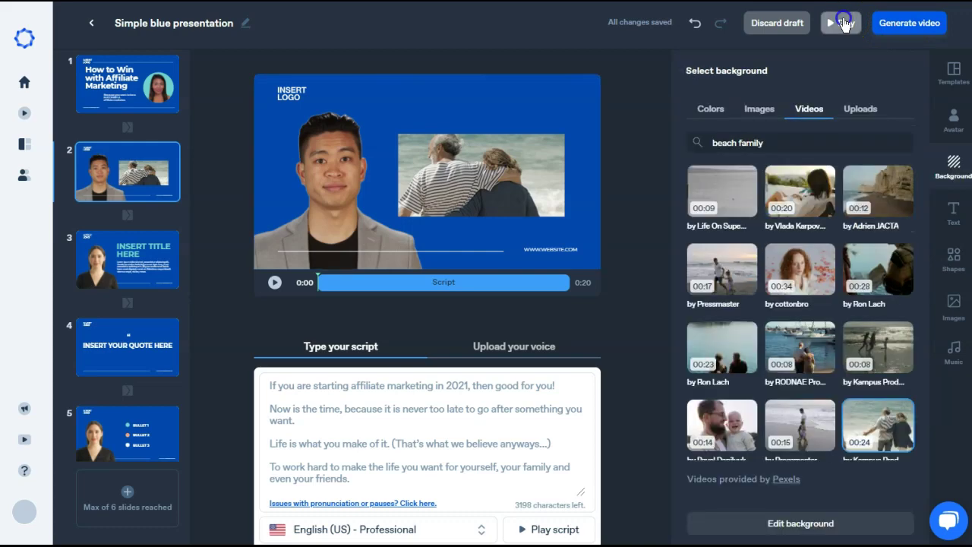
{"action": "left_click", "coordinate": [843, 23]}
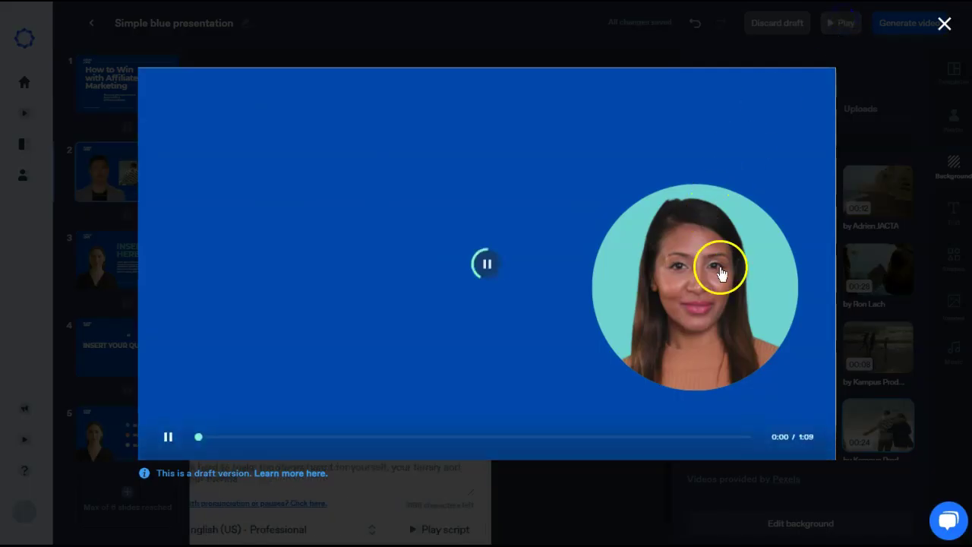
{"action": "mouse_move", "coordinate": [280, 479]}
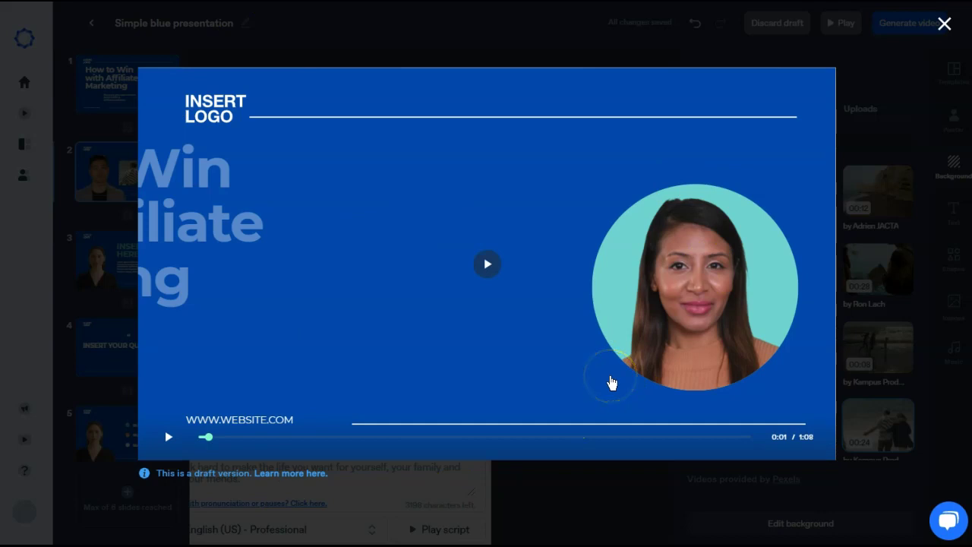
{"action": "left_click", "coordinate": [944, 24]}
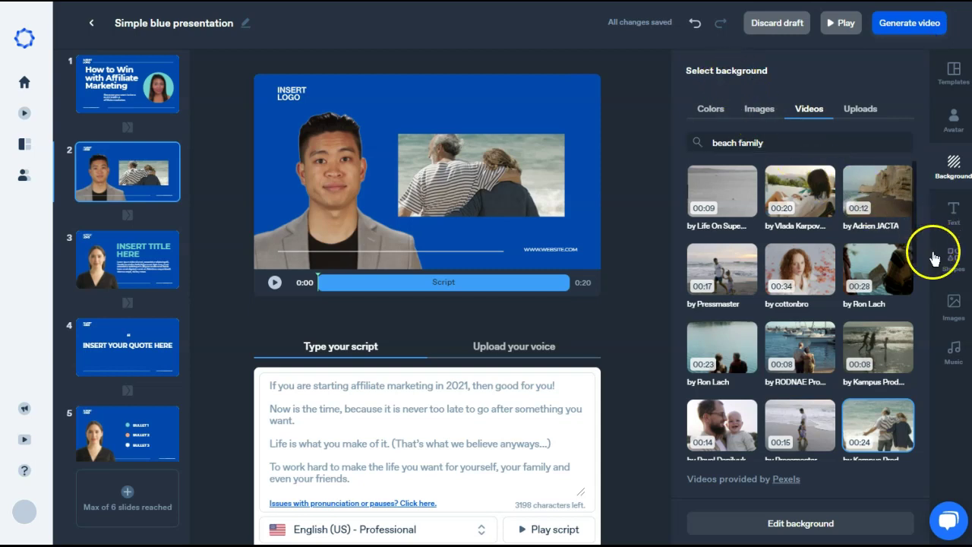
- Open the stock image library, then select slide 6 and scroll down its panel
{"action": "left_click", "coordinate": [954, 318]}
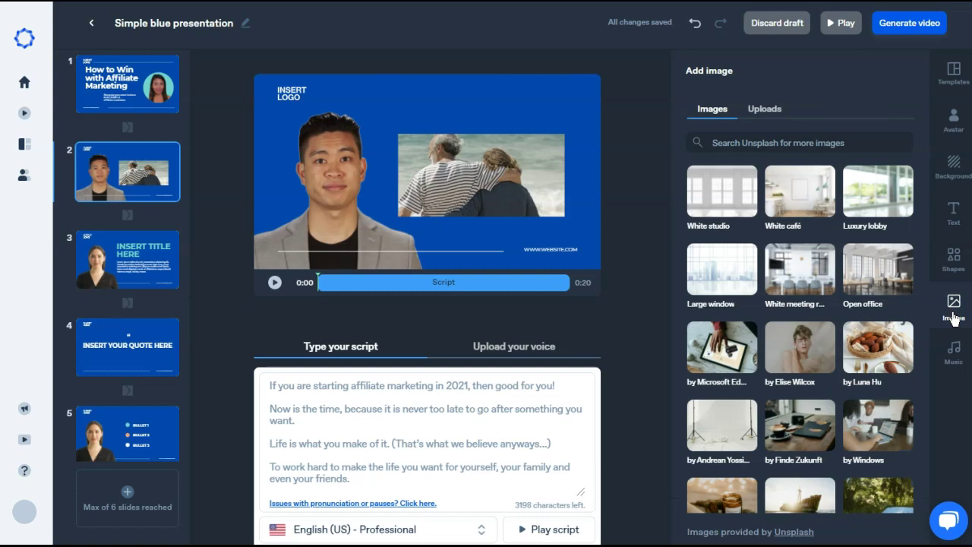
{"action": "scroll", "coordinate": [128, 351], "scroll_direction": "down", "scroll_amount": 1}
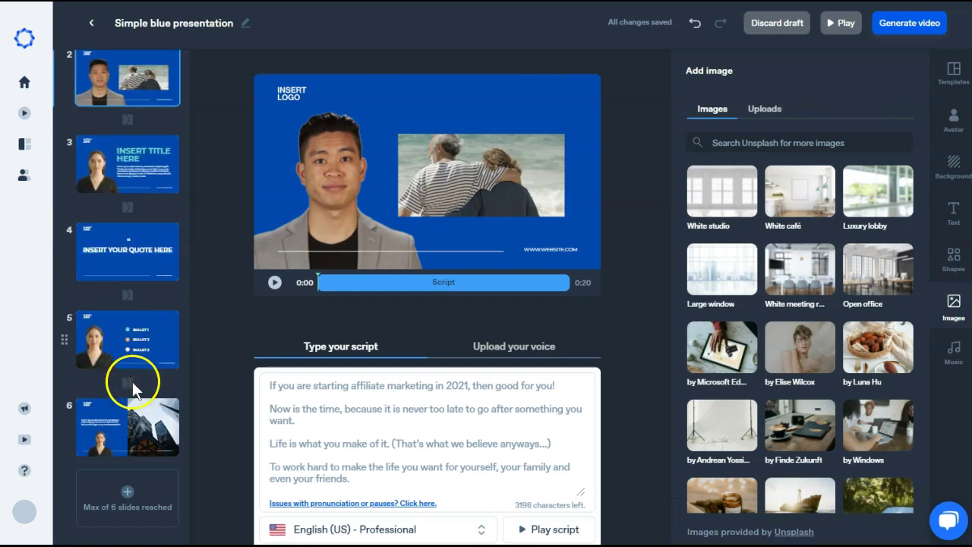
{"action": "left_click", "coordinate": [144, 429]}
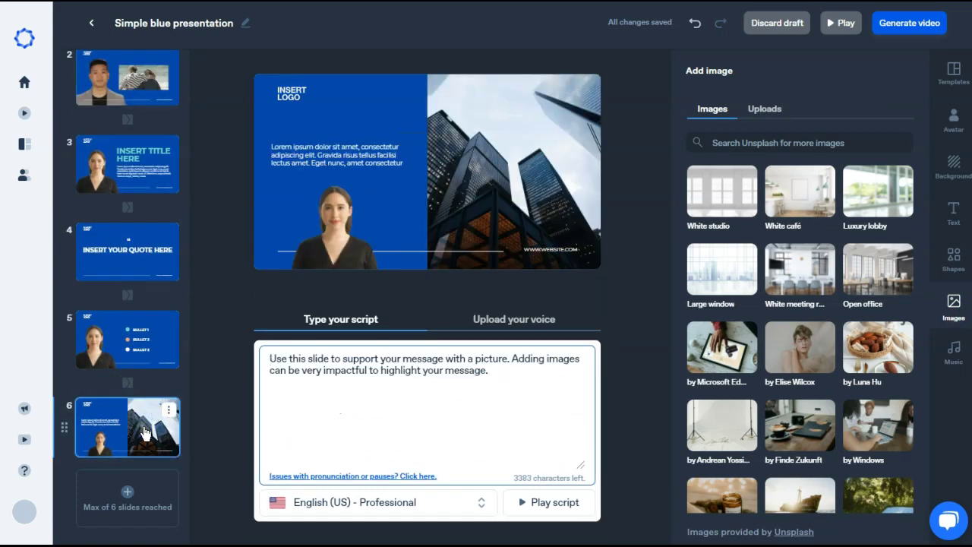
{"action": "left_click", "coordinate": [131, 439]}
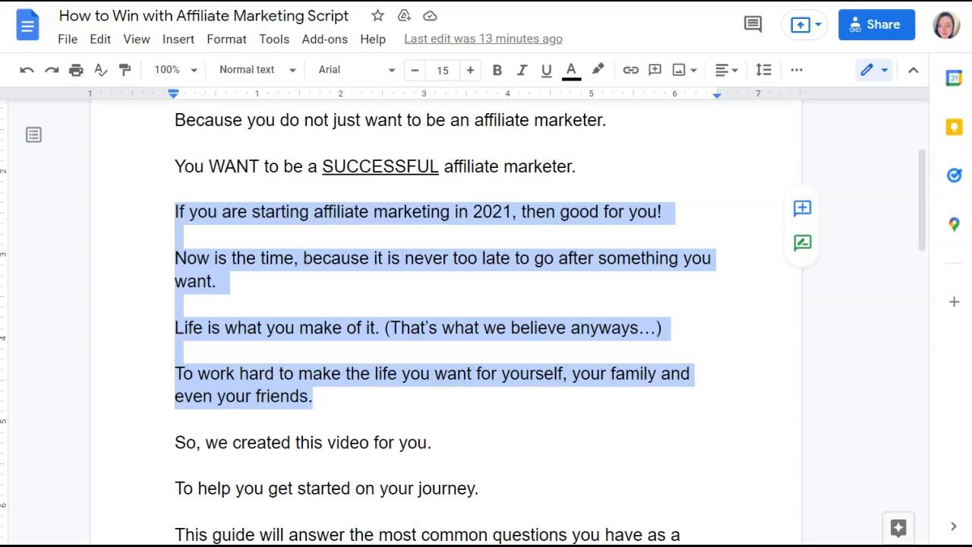
{"action": "scroll", "coordinate": [423, 304], "scroll_direction": "down", "scroll_amount": 10}
{"action": "scroll", "coordinate": [423, 306], "scroll_direction": "down", "scroll_amount": 5}
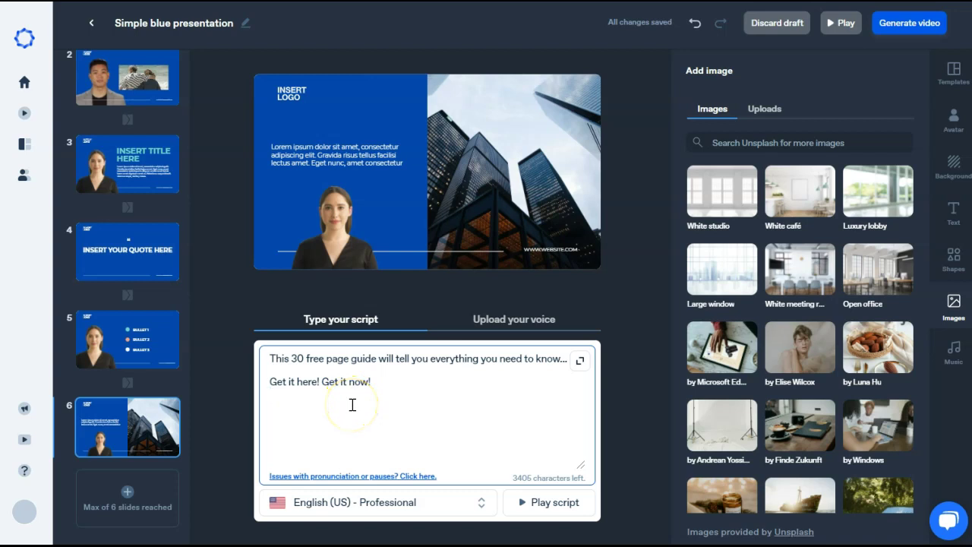
- Make slide 6's presenter a circle avatar with an orange background, moved to the lower left
{"action": "left_click", "coordinate": [718, 166]}
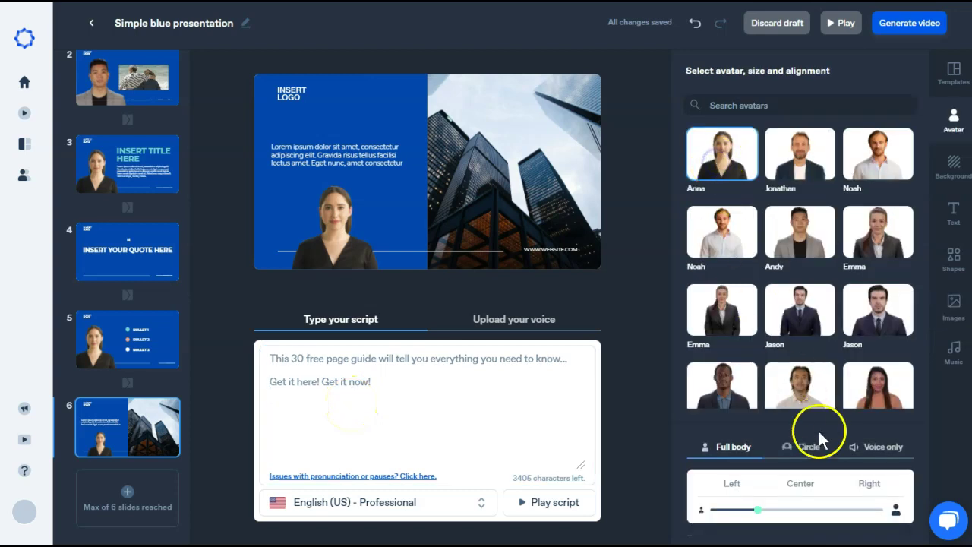
{"action": "left_click", "coordinate": [810, 447]}
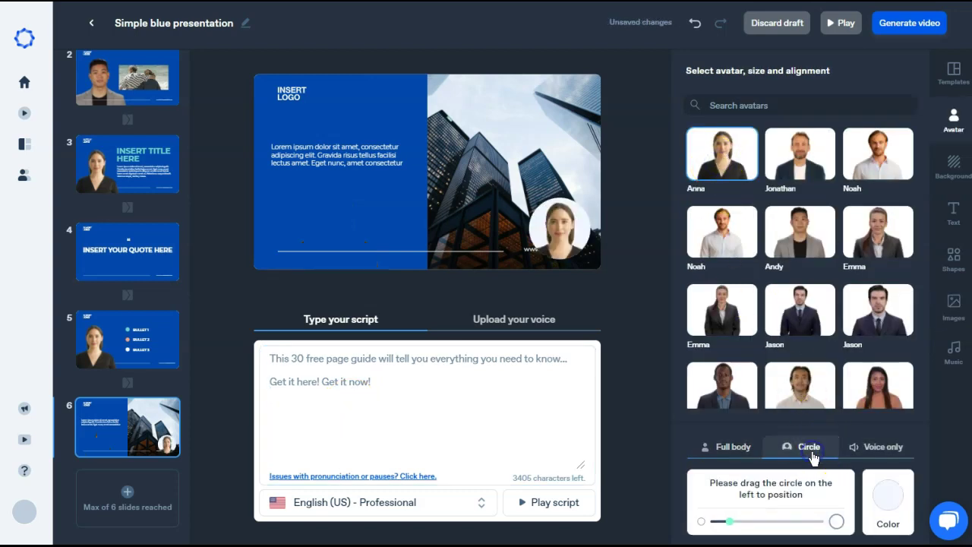
{"action": "left_click", "coordinate": [887, 500]}
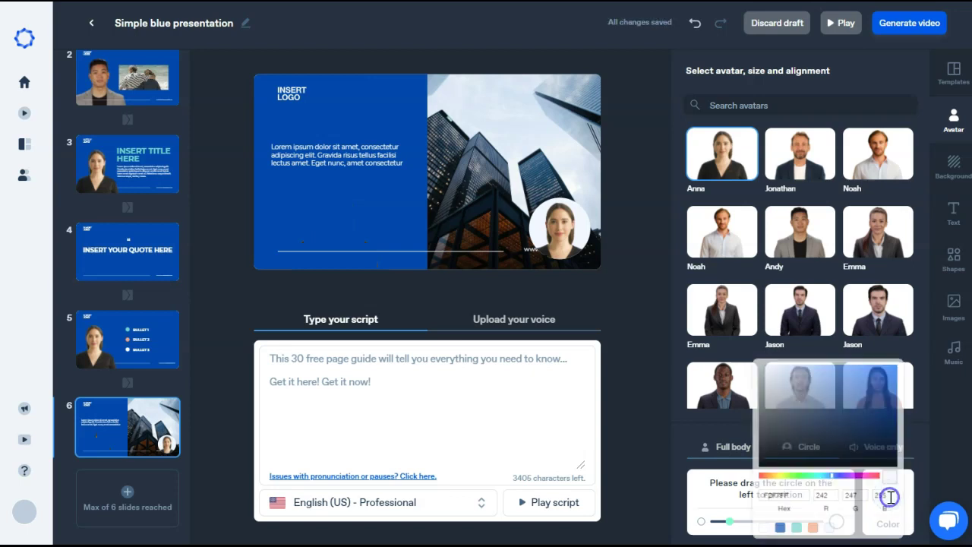
{"action": "left_click", "coordinate": [810, 528]}
{"action": "left_click_drag", "start_coordinate": [560, 228], "coordinate": [346, 224]}
{"action": "left_click", "coordinate": [433, 238]}
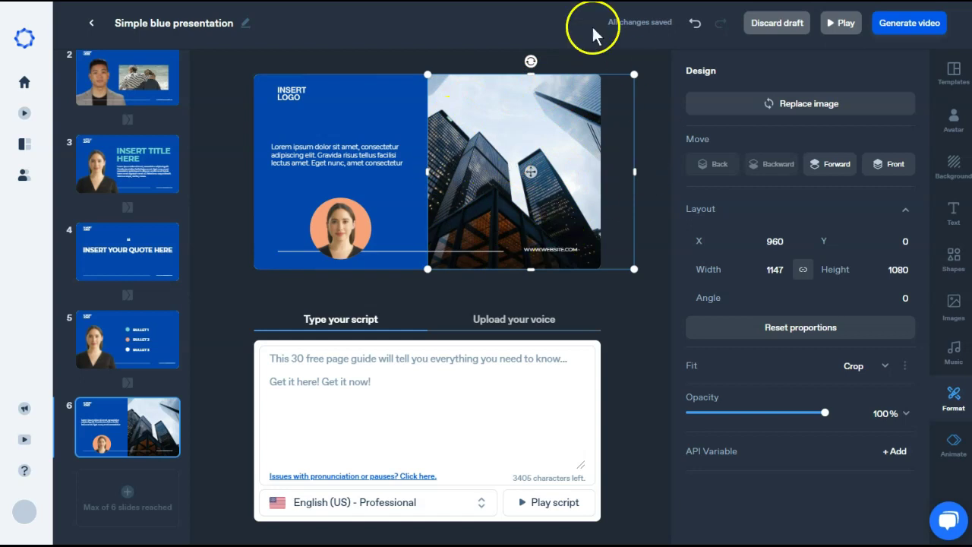
- On slide 6, replace the skyscraper photo with the 'If not now when' Scrabble tiles stock photo
{"action": "left_click", "coordinate": [826, 104]}
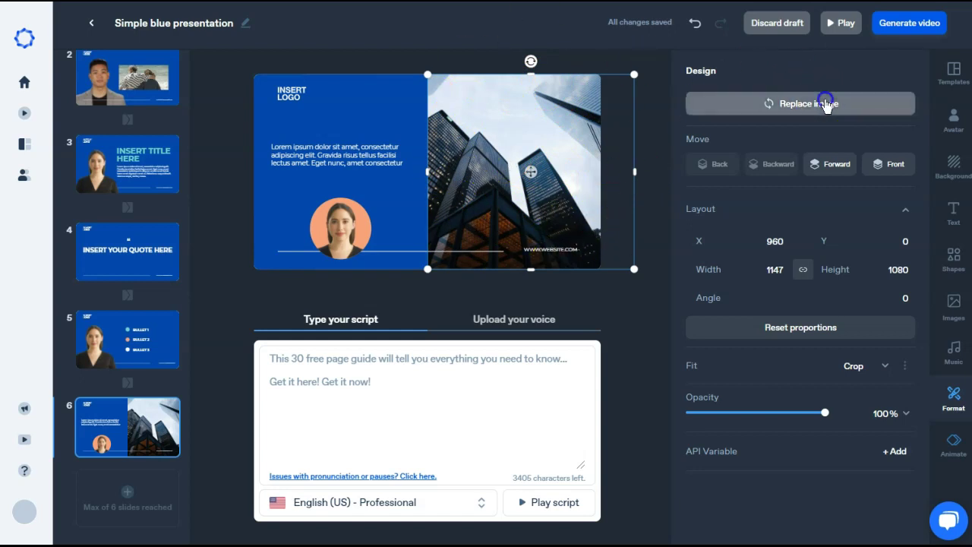
{"action": "left_click", "coordinate": [800, 142]}
{"action": "type", "text": "now"}
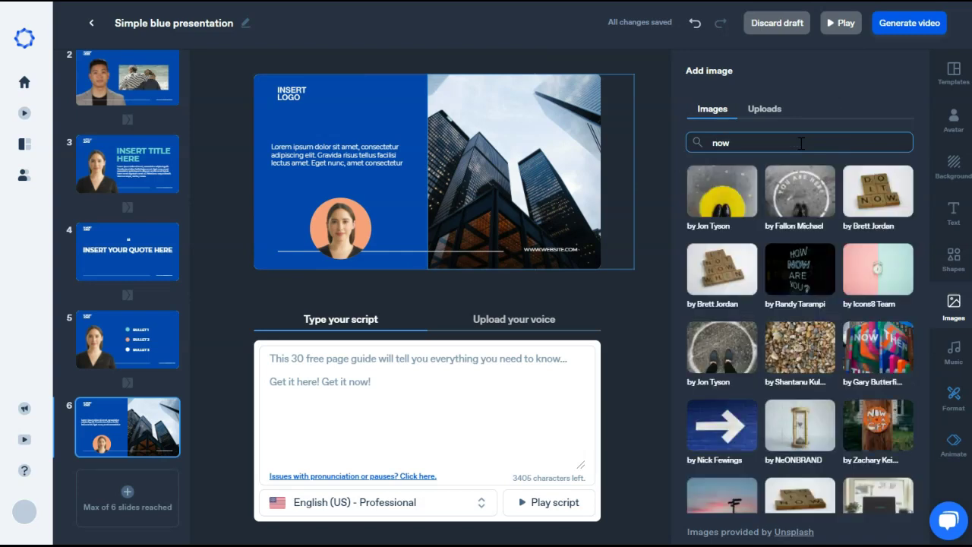
{"action": "left_click", "coordinate": [720, 278]}
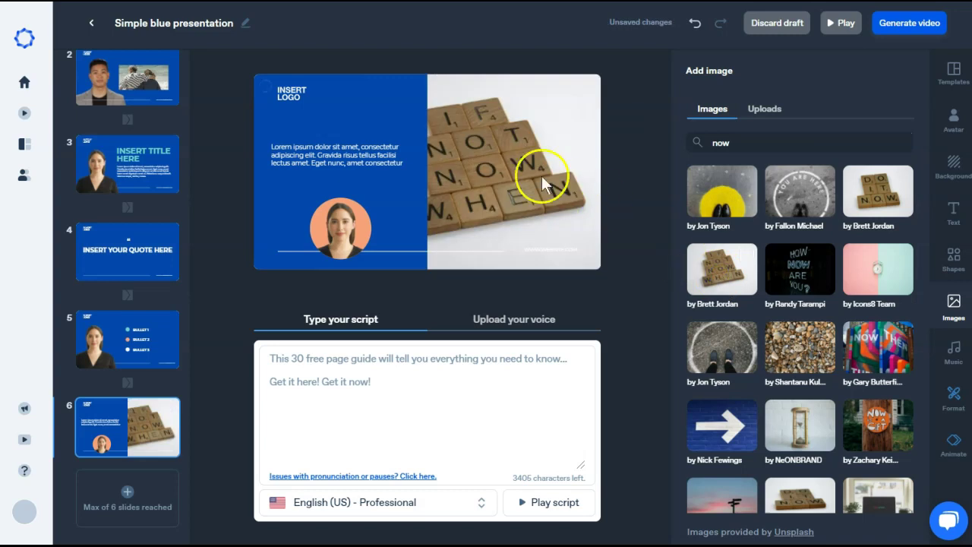
{"action": "left_click", "coordinate": [504, 184]}
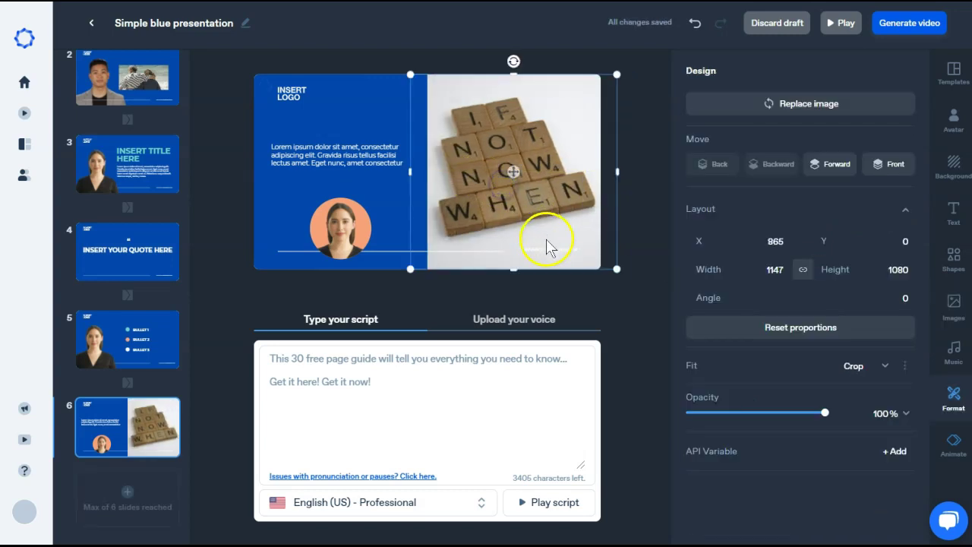
- Make the website text at the bottom right dark blue (004AAD)
{"action": "left_click", "coordinate": [526, 251]}
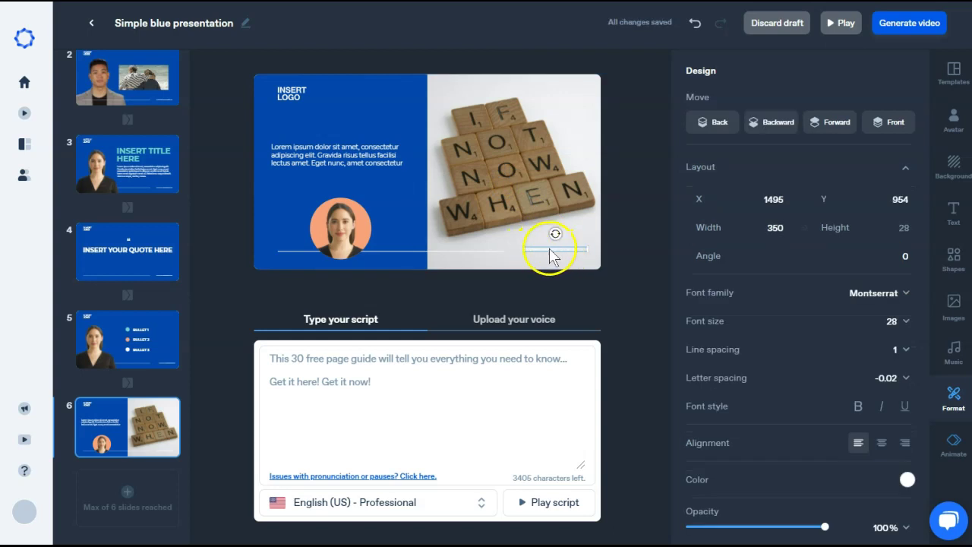
{"action": "left_click", "coordinate": [908, 479]}
{"action": "left_click", "coordinate": [789, 528]}
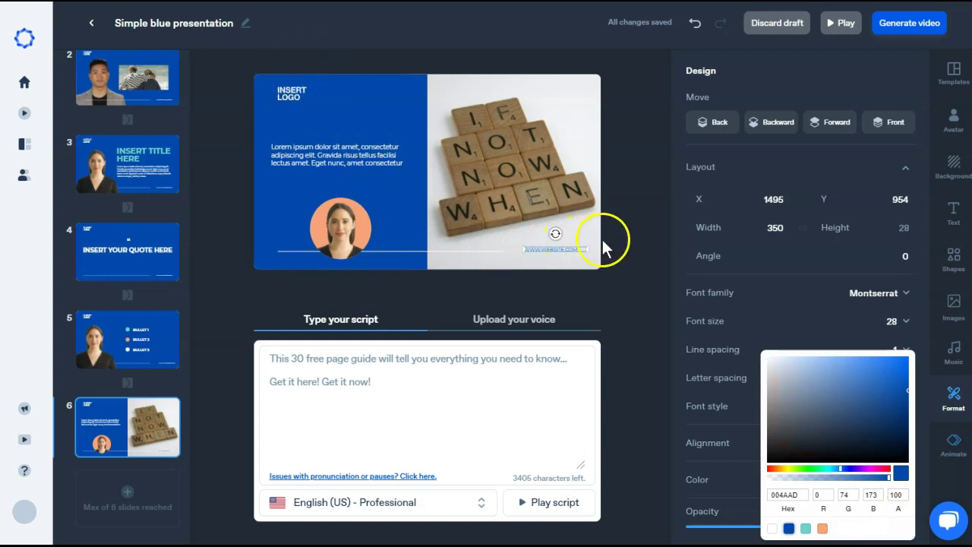
- Add a round blue dot shape to slide 5
{"action": "left_click", "coordinate": [131, 336]}
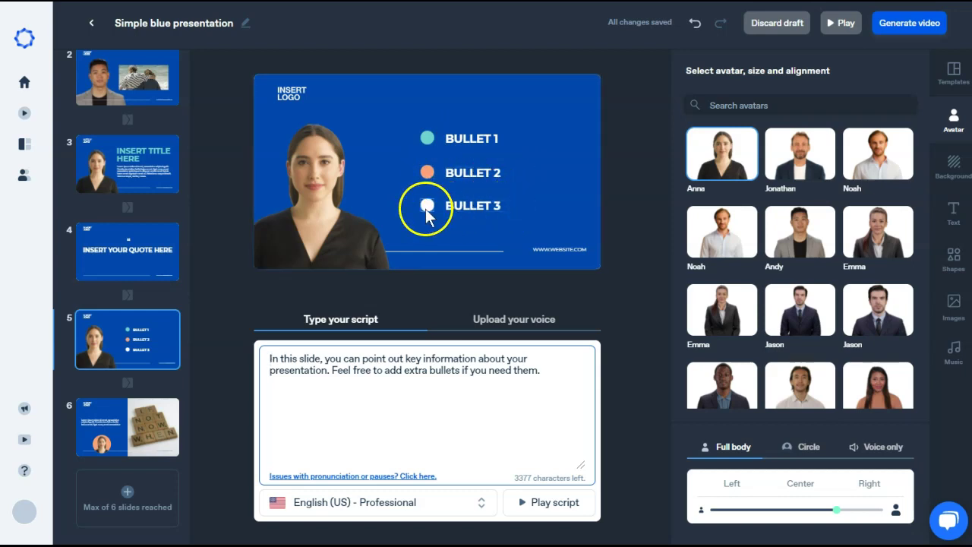
{"action": "left_click", "coordinate": [957, 256]}
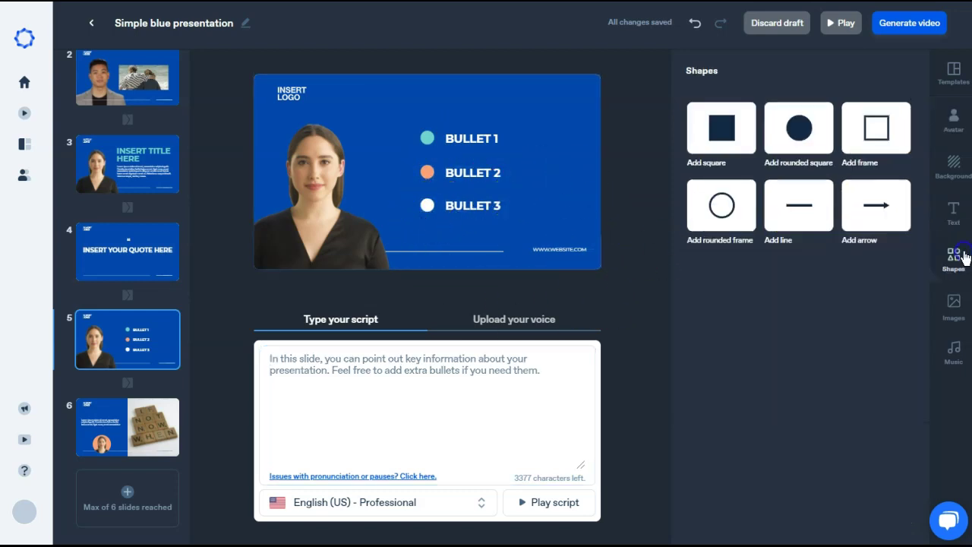
{"action": "left_click", "coordinate": [798, 129]}
- Place an 'Add title' text box beside the new dot as a fourth bullet and view its Enter animations
{"action": "left_click", "coordinate": [956, 210]}
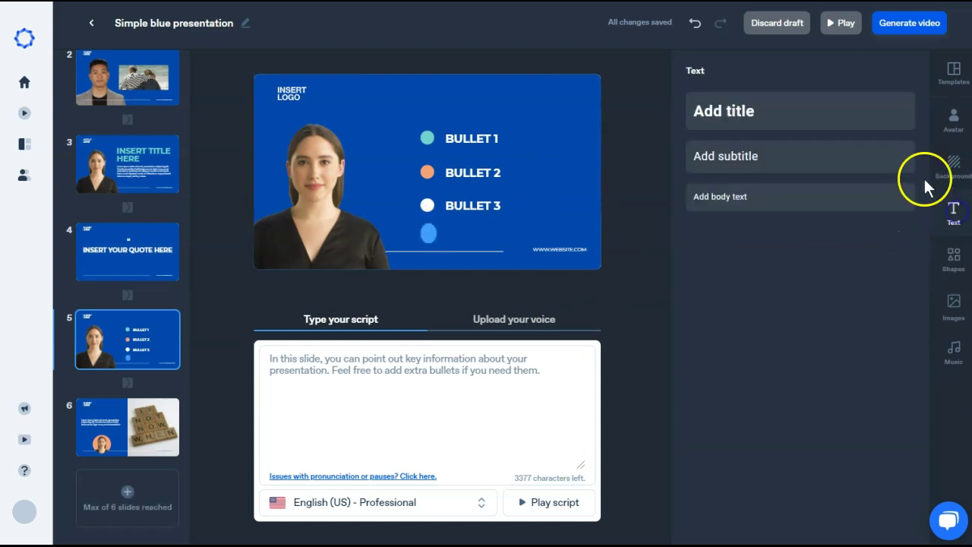
{"action": "left_click", "coordinate": [813, 120]}
{"action": "left_click_drag", "start_coordinate": [380, 129], "coordinate": [536, 239]}
{"action": "left_click", "coordinate": [428, 91]}
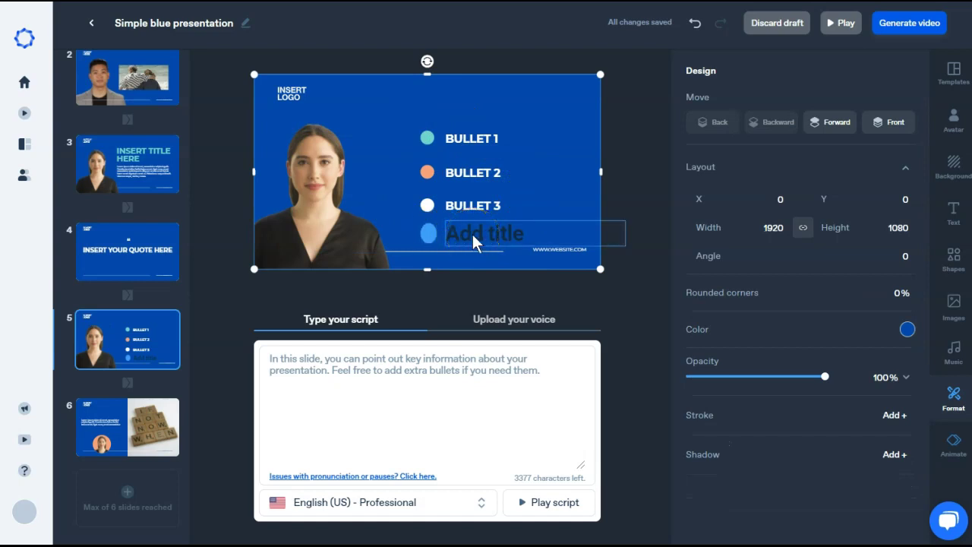
{"action": "left_click", "coordinate": [454, 240]}
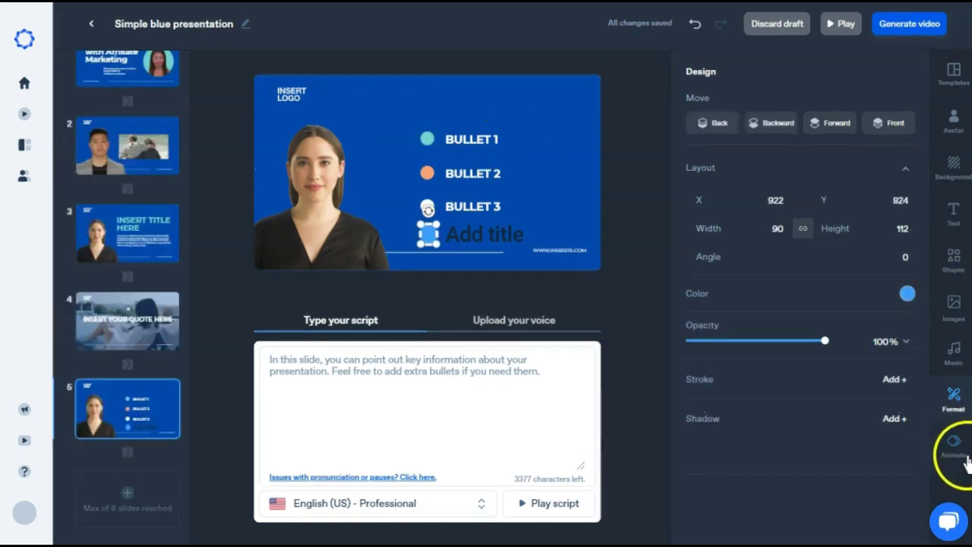
{"action": "left_click", "coordinate": [953, 448]}
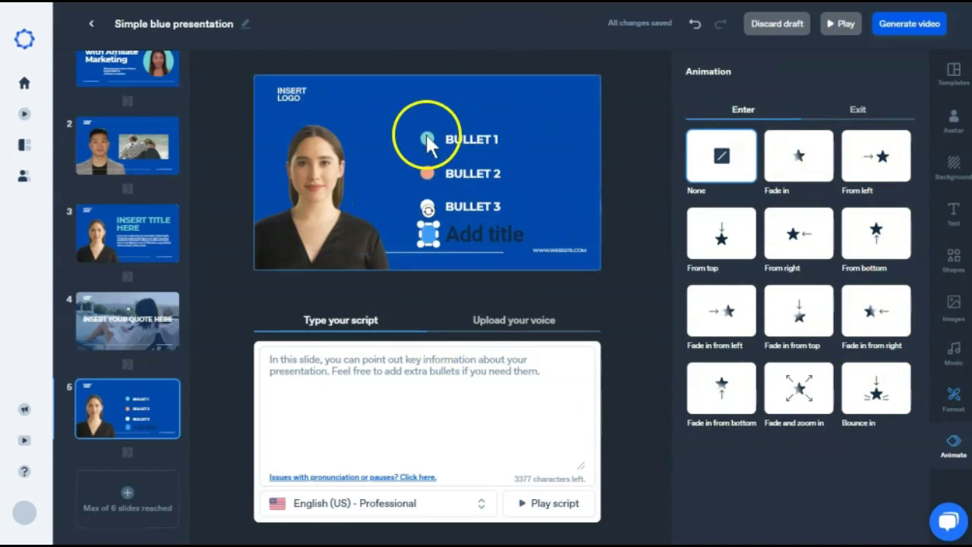
- Apply the Bounce (00:32) track as background music, then clear it again
{"action": "left_click", "coordinate": [454, 275]}
{"action": "left_click", "coordinate": [957, 357]}
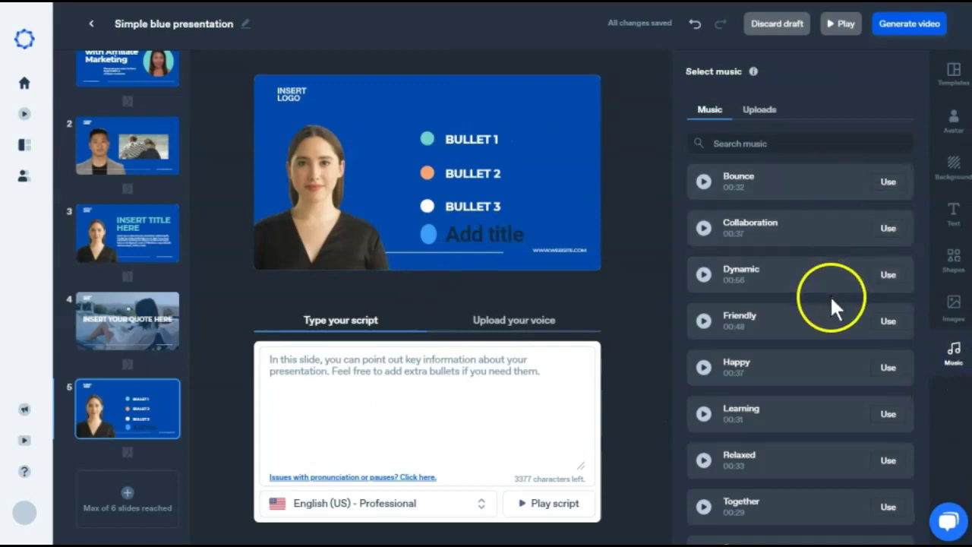
{"action": "scroll", "coordinate": [830, 296], "scroll_direction": "down", "scroll_amount": 5}
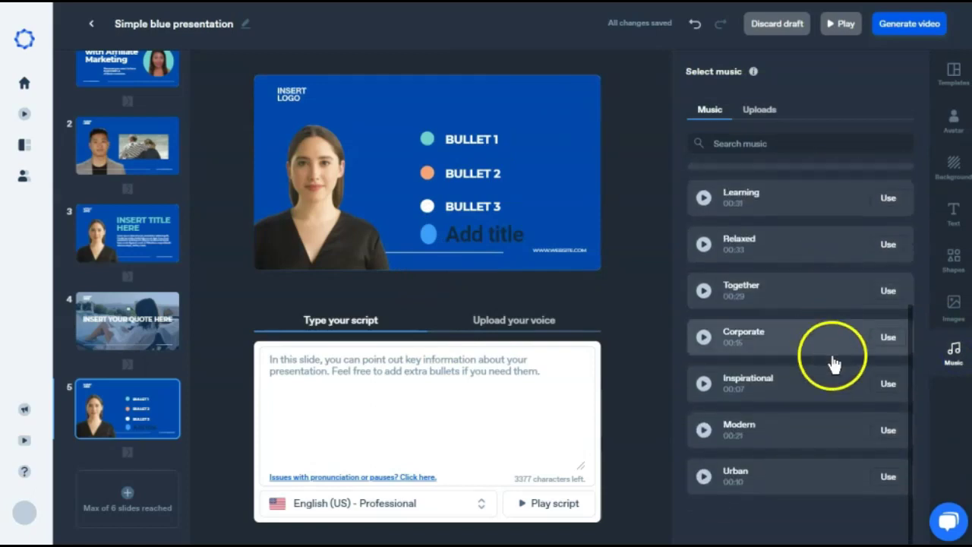
{"action": "scroll", "coordinate": [830, 355], "scroll_direction": "up", "scroll_amount": 5}
{"action": "left_click", "coordinate": [885, 183]}
{"action": "left_click", "coordinate": [887, 186]}
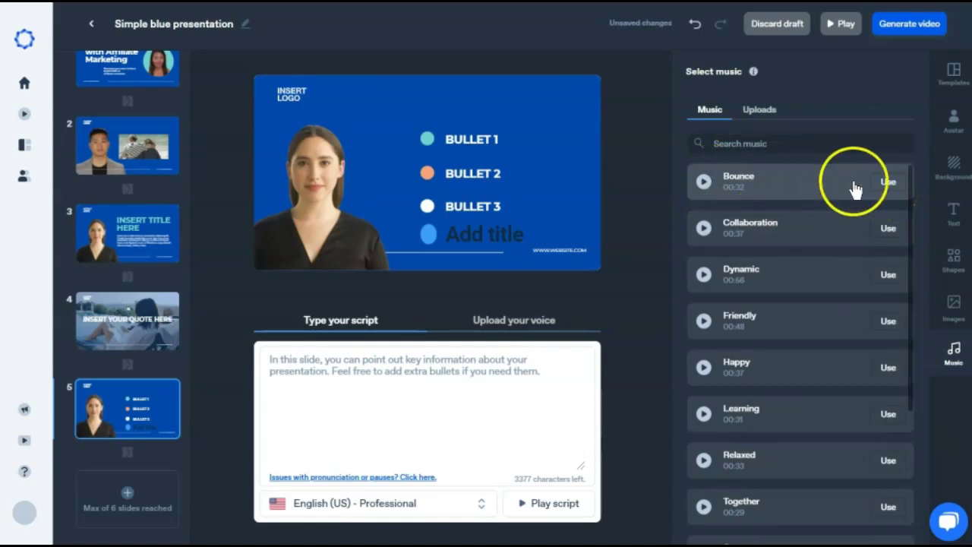
- Make slide 4's quote voice only, narrated by Jonathan with the English (US) - Lively voice
{"action": "left_click", "coordinate": [422, 135]}
{"action": "left_click", "coordinate": [135, 239]}
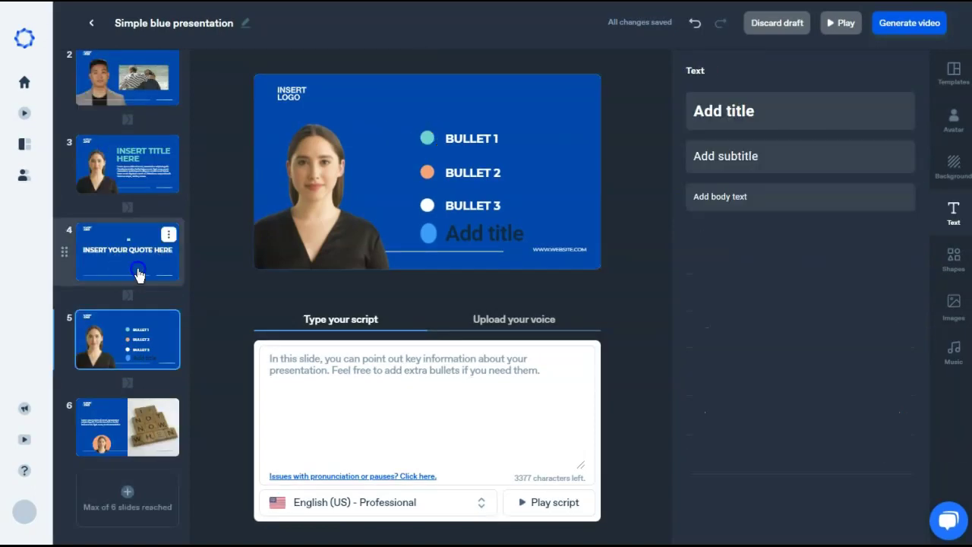
{"action": "left_click", "coordinate": [462, 221]}
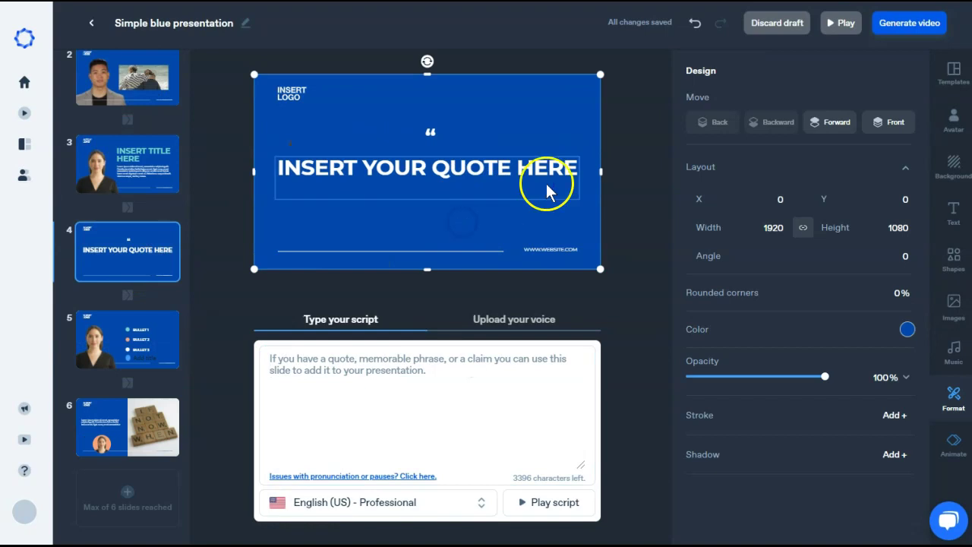
{"action": "left_click", "coordinate": [953, 119]}
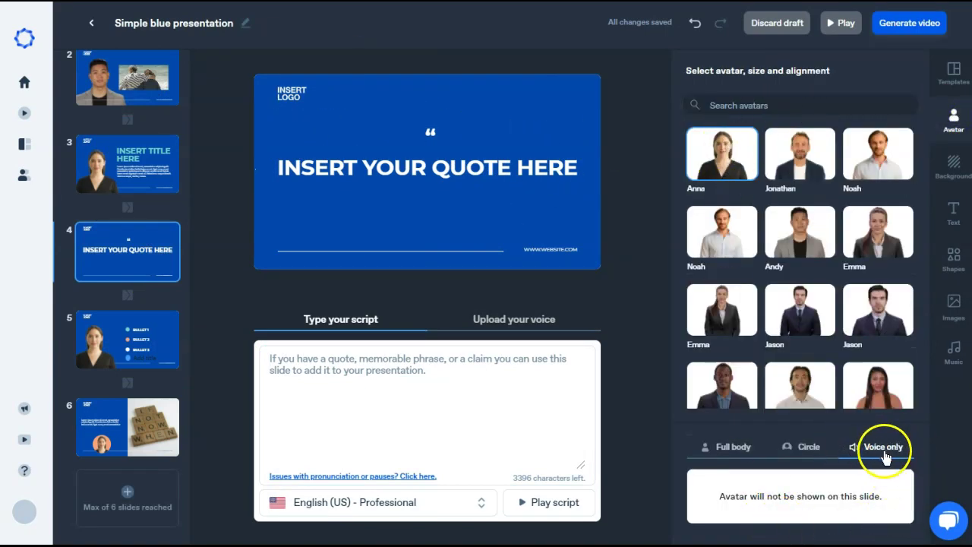
{"action": "left_click", "coordinate": [951, 137]}
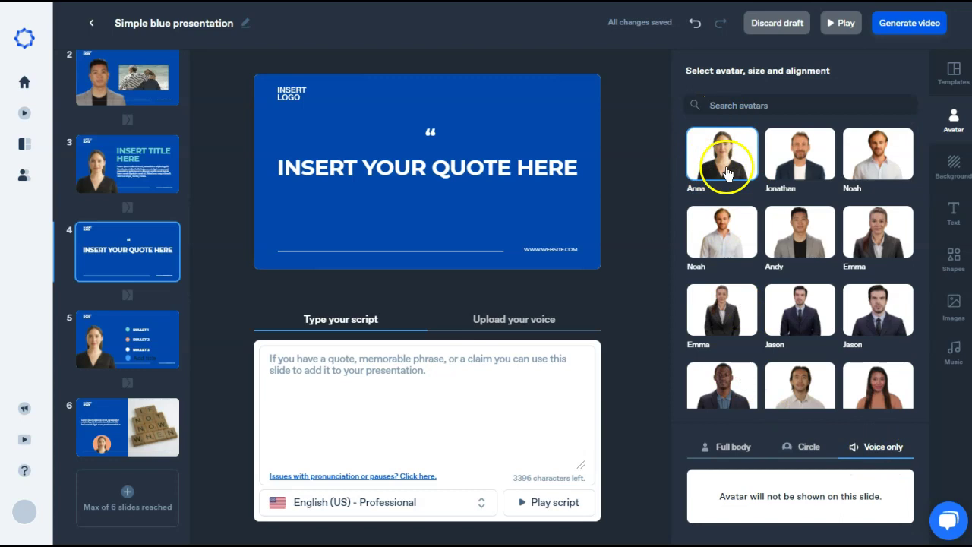
{"action": "left_click", "coordinate": [797, 172]}
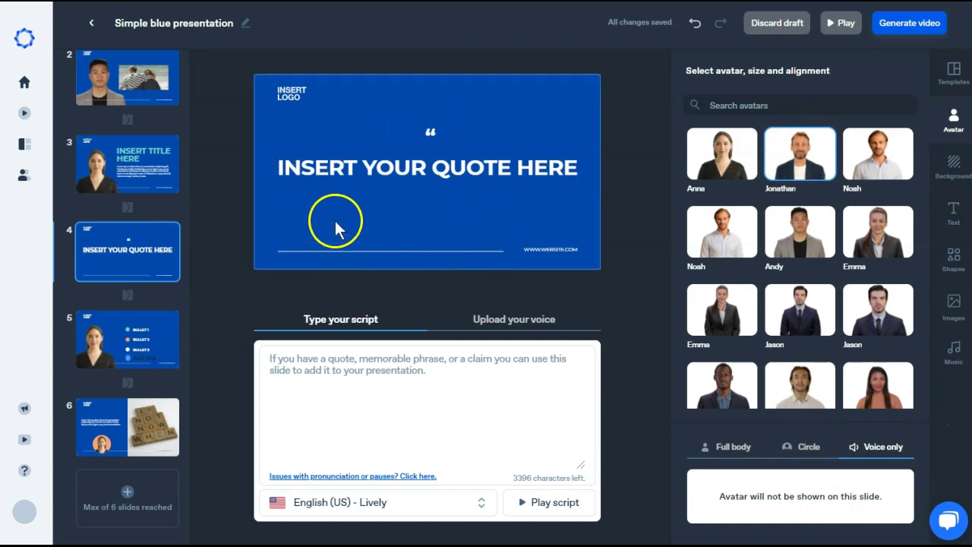
- Set the poolside video clip as the quote slide's background
{"action": "left_click", "coordinate": [462, 217]}
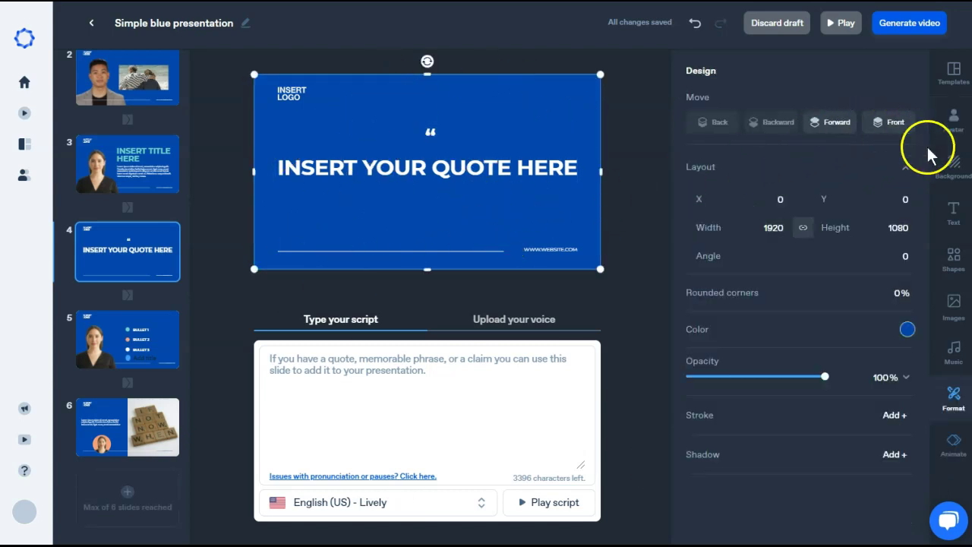
{"action": "left_click", "coordinate": [953, 169]}
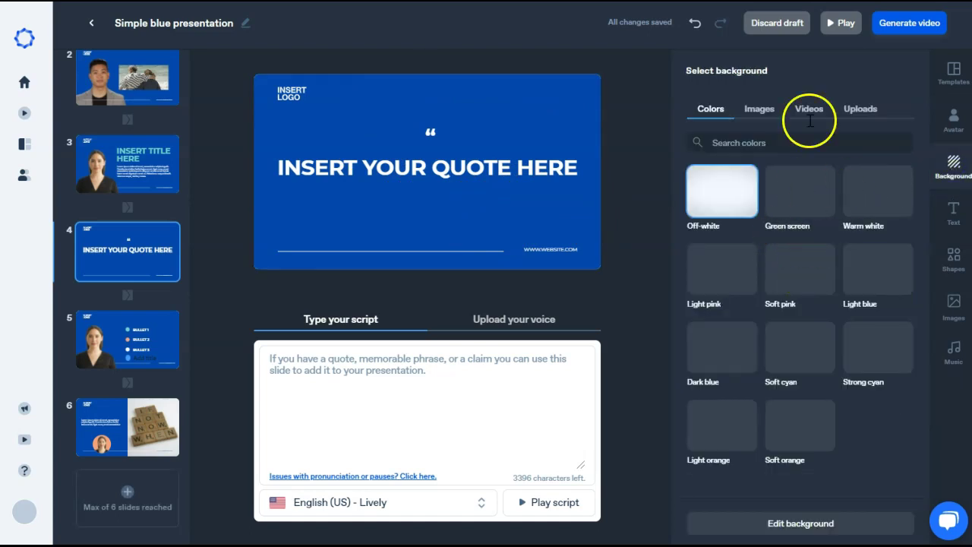
{"action": "left_click", "coordinate": [809, 109]}
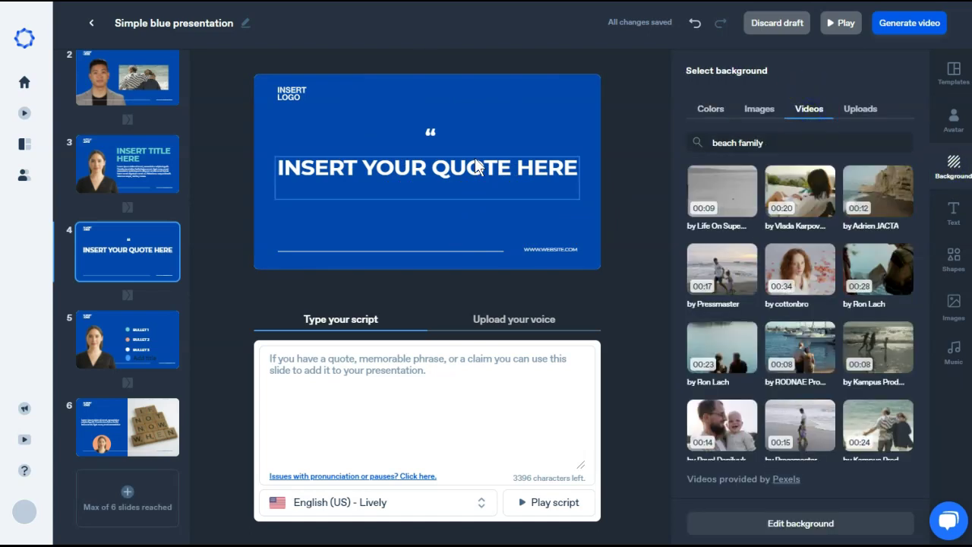
{"action": "left_click", "coordinate": [537, 106]}
{"action": "left_click", "coordinate": [623, 105]}
{"action": "left_click", "coordinate": [787, 183]}
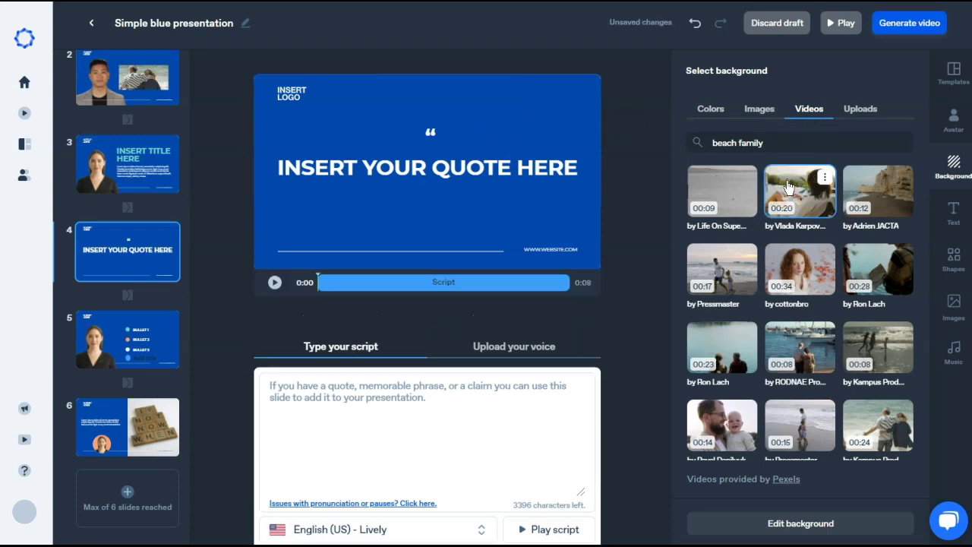
- Lower the blue slide shape's opacity to 38% so the video shows through
{"action": "left_click", "coordinate": [498, 118]}
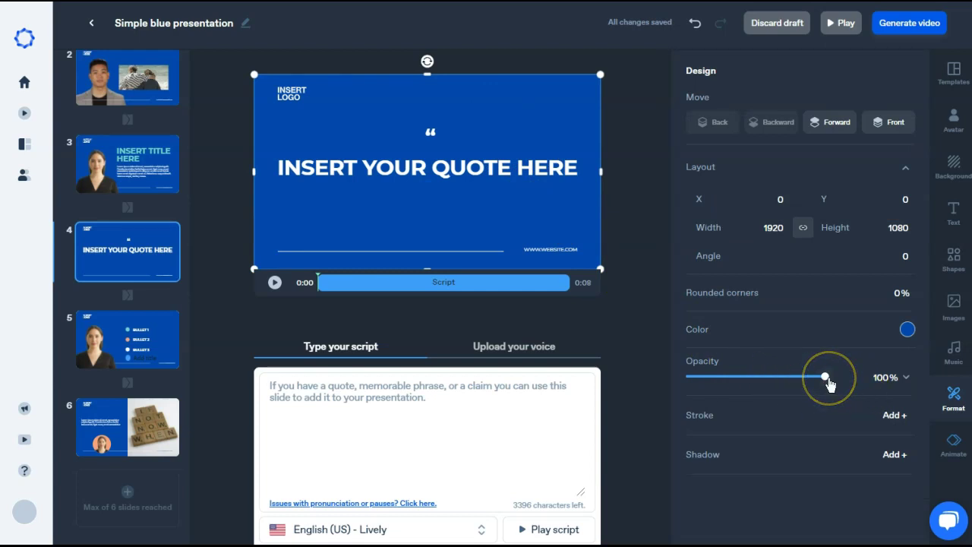
{"action": "left_click_drag", "start_coordinate": [823, 384], "coordinate": [739, 384]}
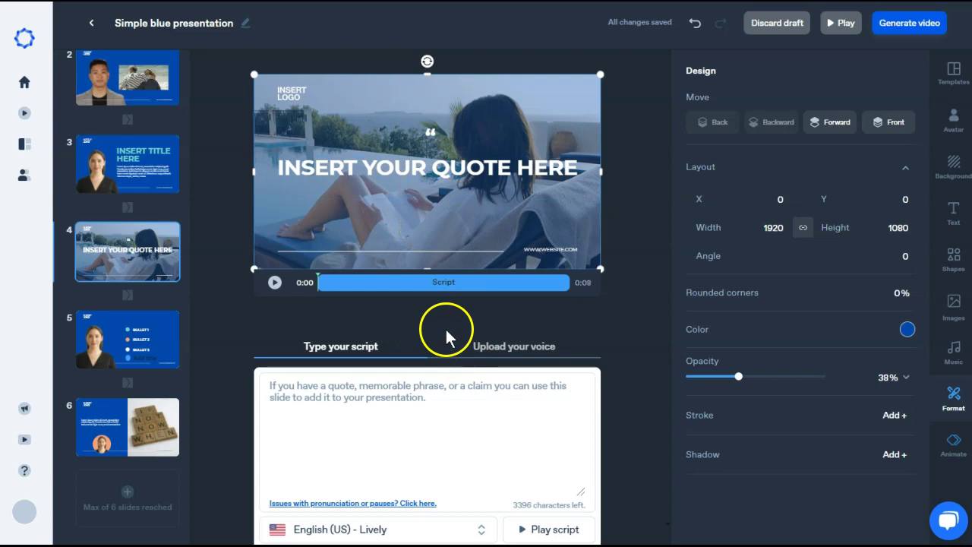
{"action": "scroll", "coordinate": [148, 256], "scroll_direction": "up", "scroll_amount": 2}
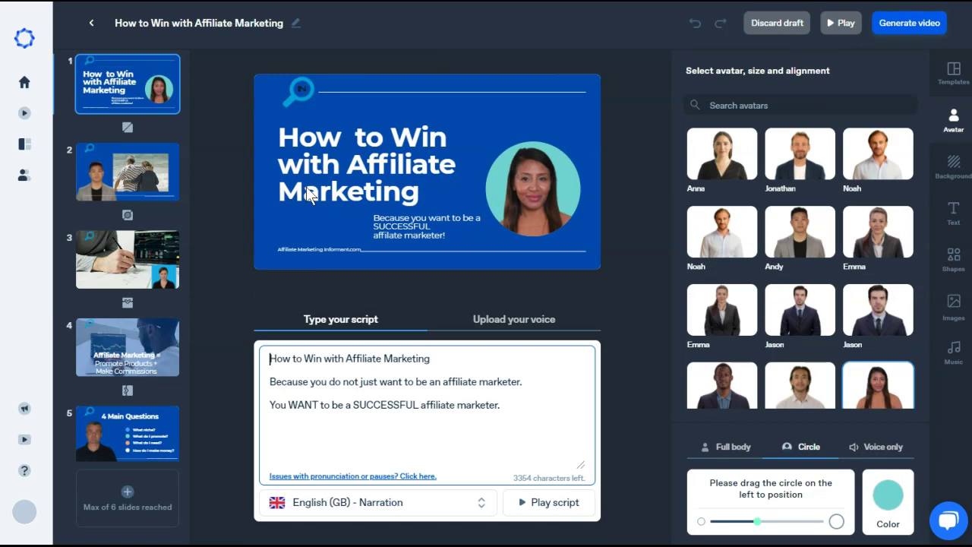
- Generate the 'How to Win with Affiliate Marketing' video, saving and processing it
{"action": "left_click", "coordinate": [909, 24]}
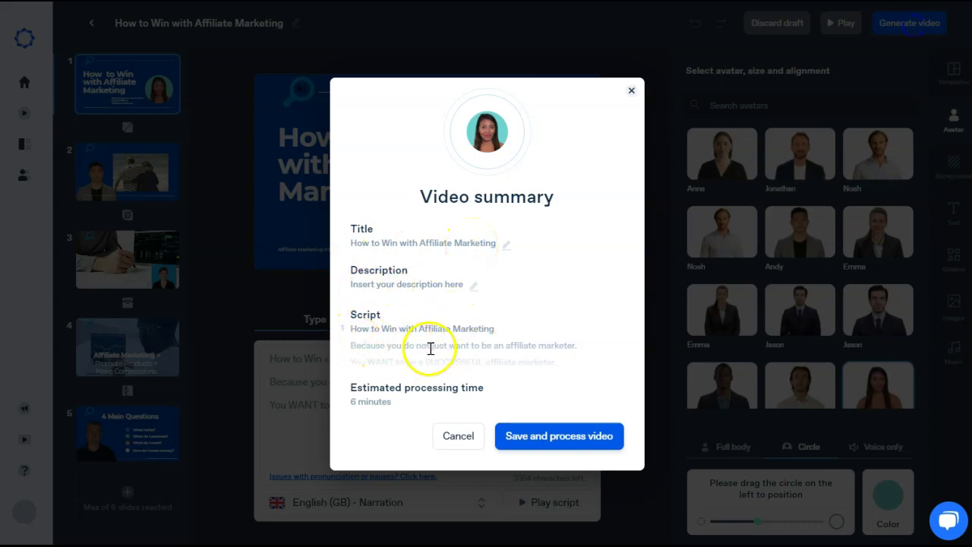
{"action": "left_click", "coordinate": [578, 446]}
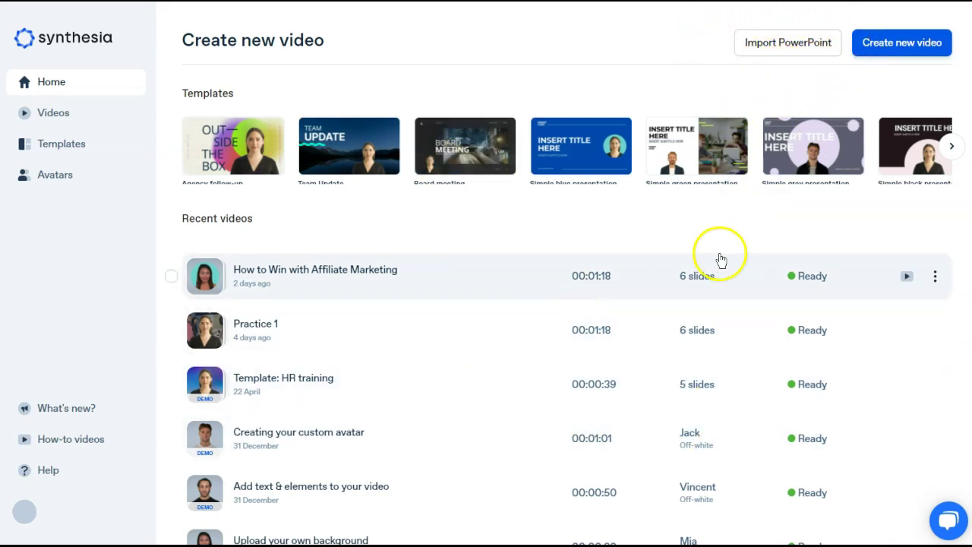
- Download 'How to Win with Affiliate Marketing' from its details page and save it as an MP4
{"action": "left_click", "coordinate": [936, 276]}
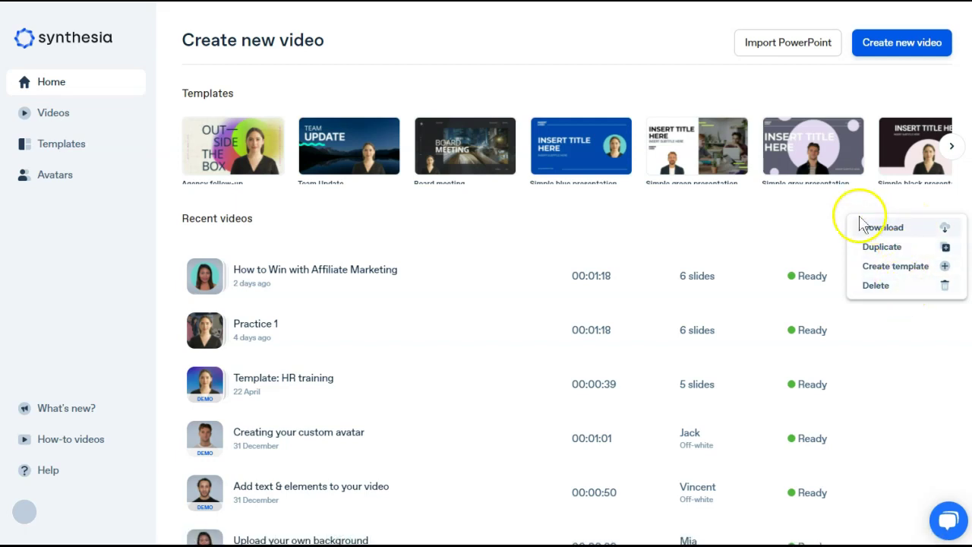
{"action": "left_click", "coordinate": [800, 217]}
{"action": "left_click", "coordinate": [911, 280]}
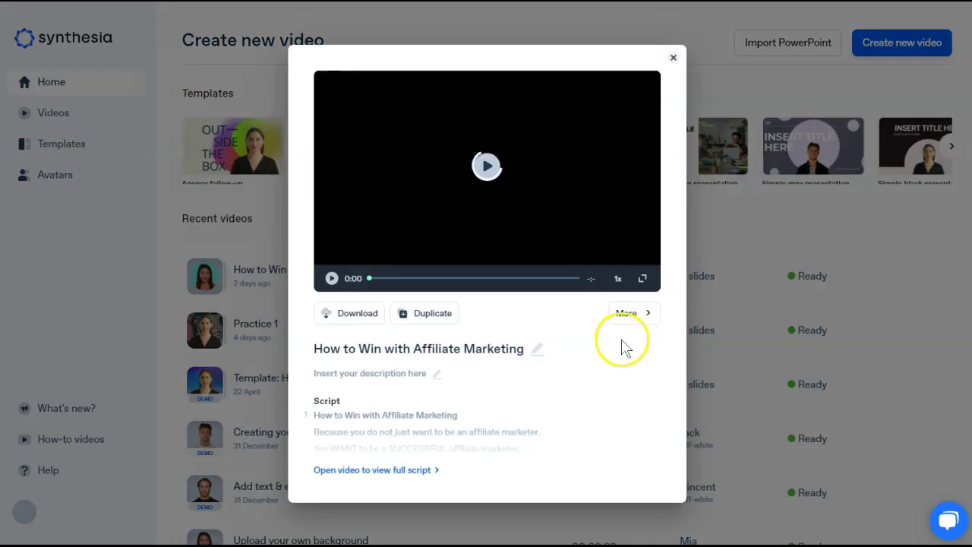
{"action": "left_click", "coordinate": [630, 313]}
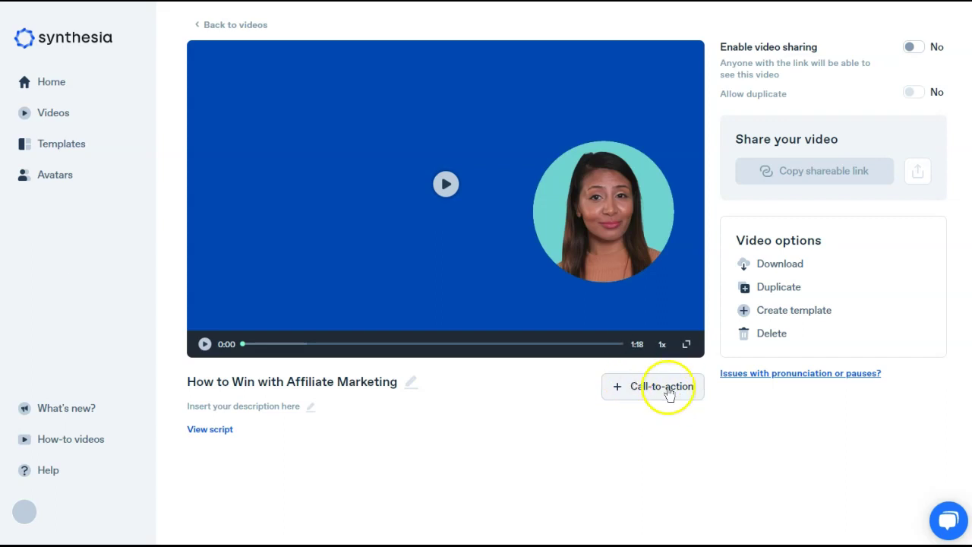
{"action": "left_click", "coordinate": [803, 263]}
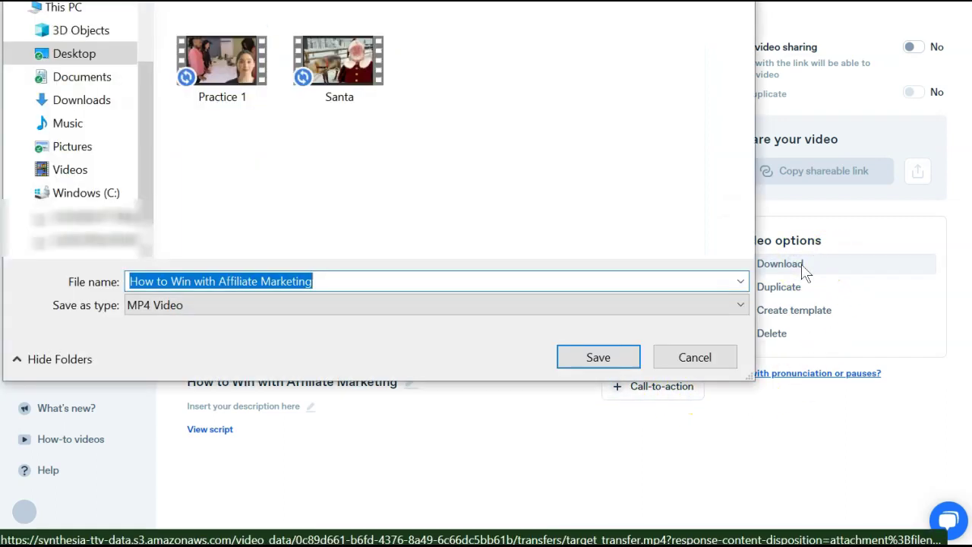
{"action": "key", "text": "Return"}
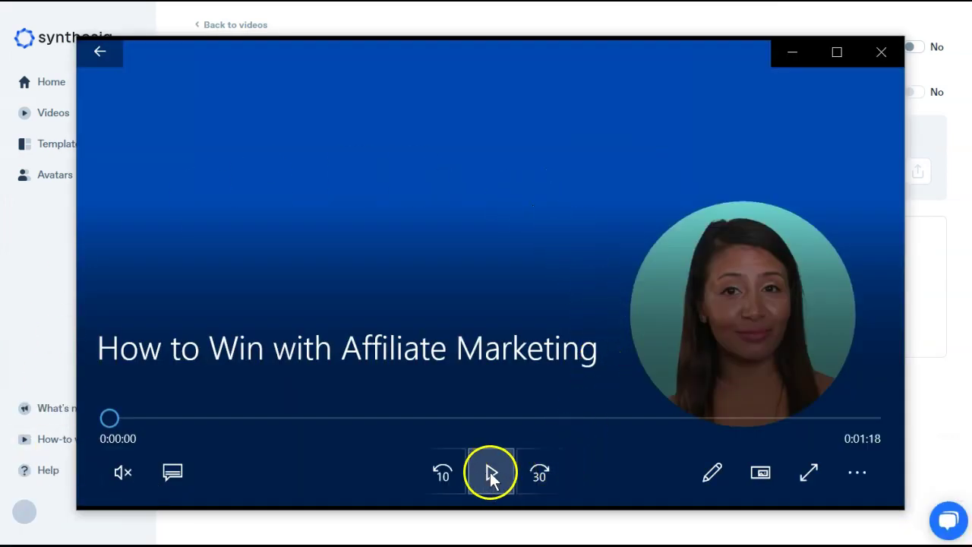
- Play the downloaded video in Movies & TV and pause it around 35 seconds in
{"action": "left_click", "coordinate": [491, 473]}
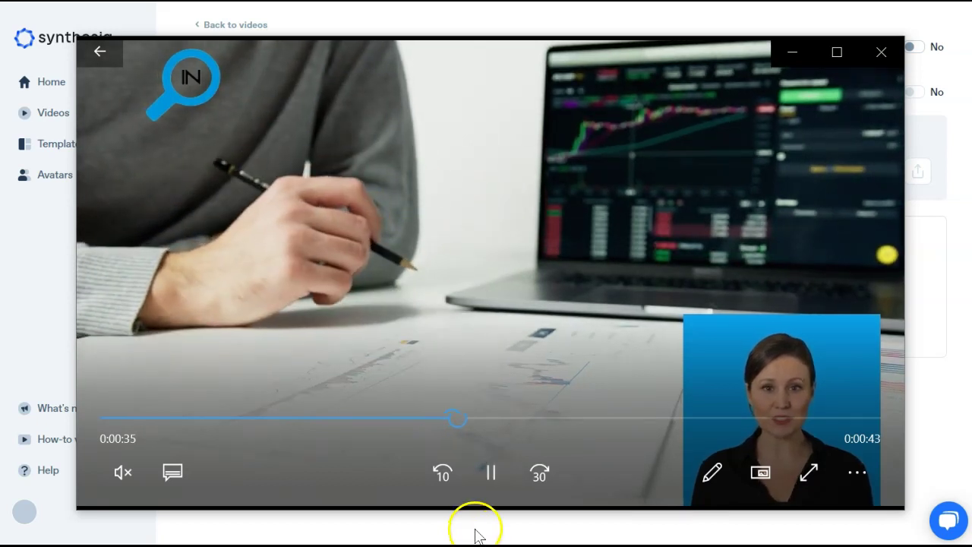
{"action": "left_click", "coordinate": [491, 472]}
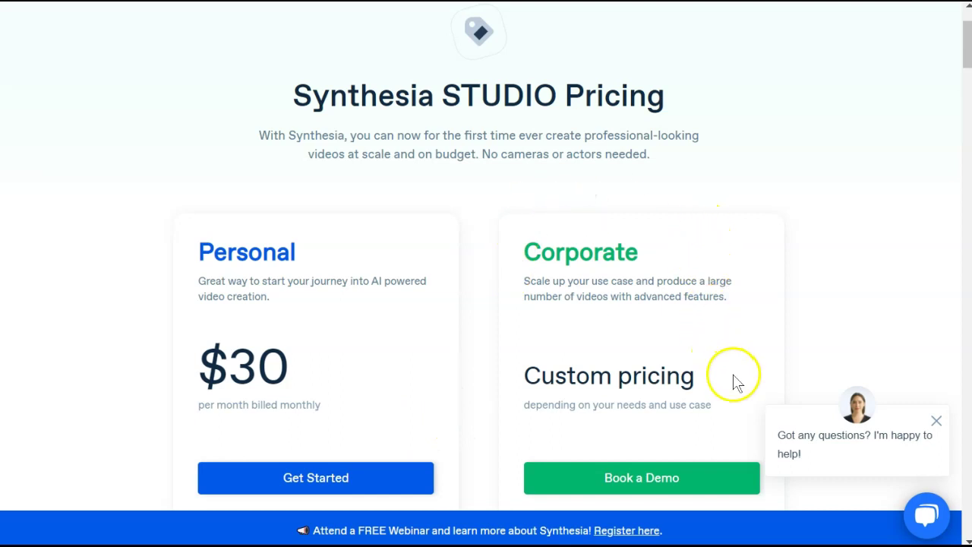
- Scroll the STUDIO pricing page to the Personal and Corporate features, checking the 10 video credits/month note
{"action": "scroll", "coordinate": [488, 397], "scroll_direction": "down", "scroll_amount": 5}
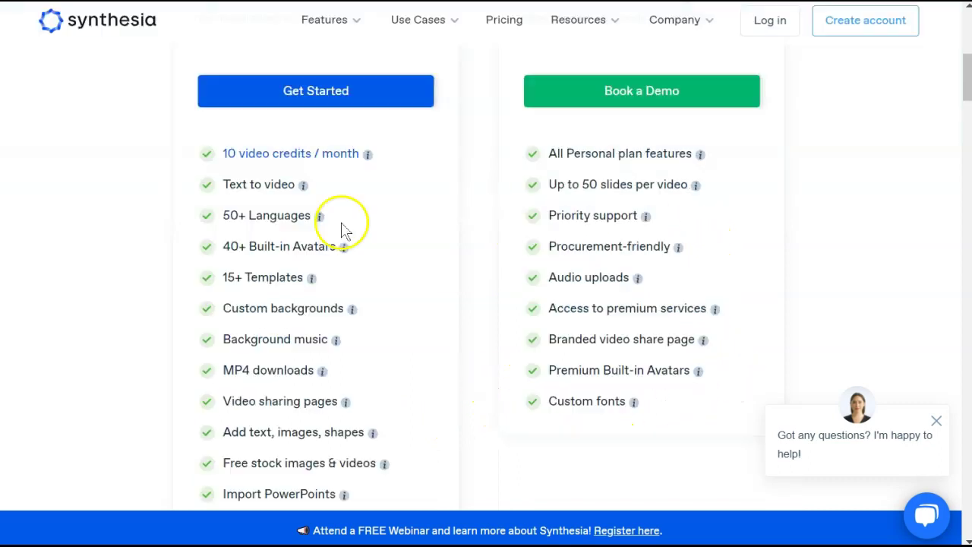
{"action": "mouse_move", "coordinate": [226, 161]}
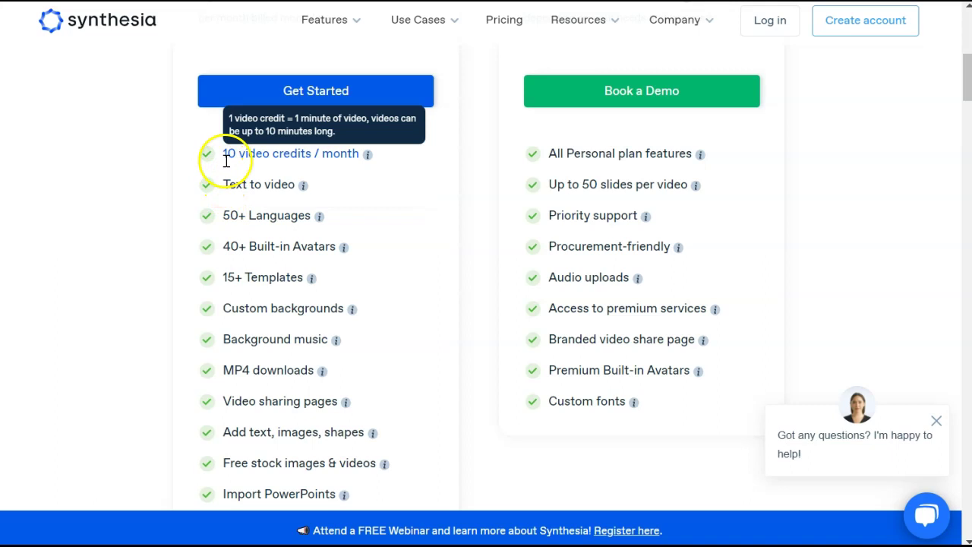